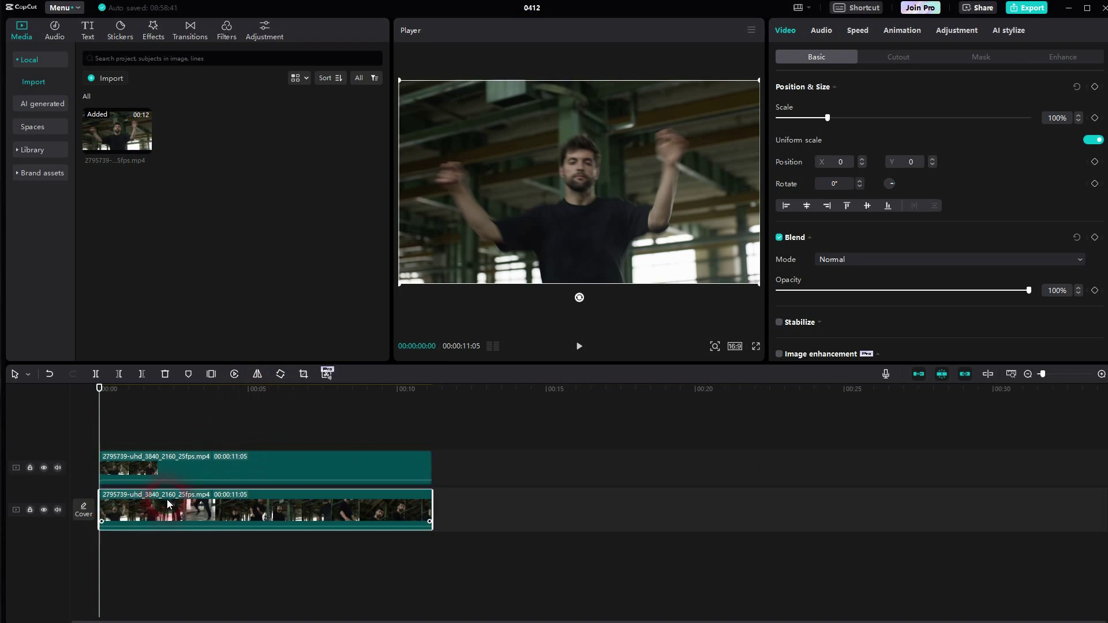
- Apply the BW 1 Mono filter to the lower clip, and briefly hide the upper track to check the filtered footage
left_click(227, 30)
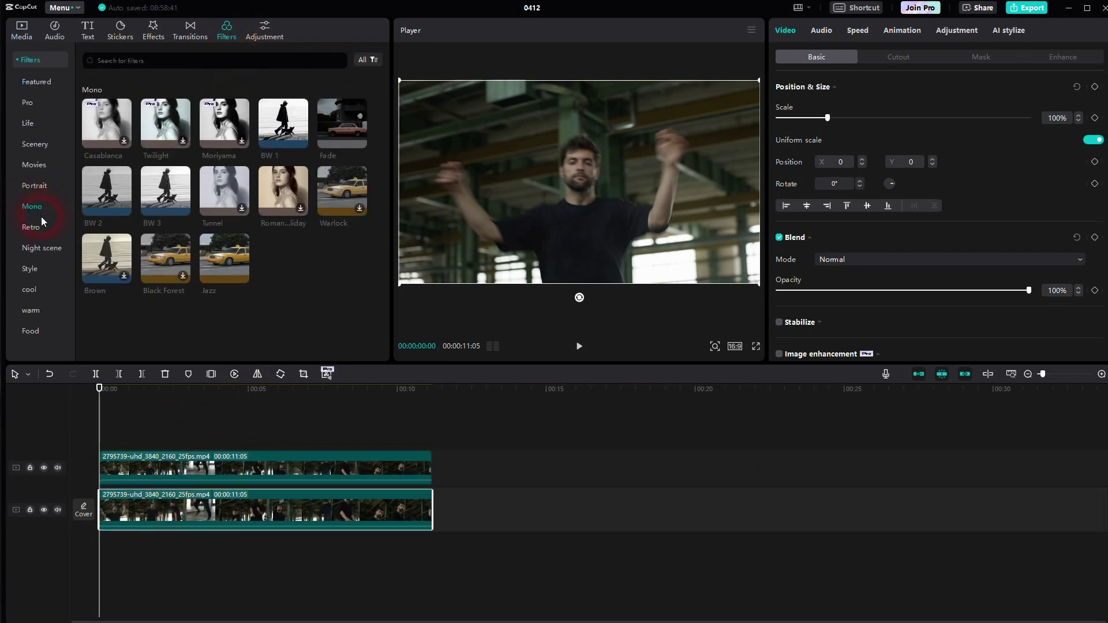
left_click(129, 181)
left_click_drag(308, 128, 286, 559)
left_click(44, 467)
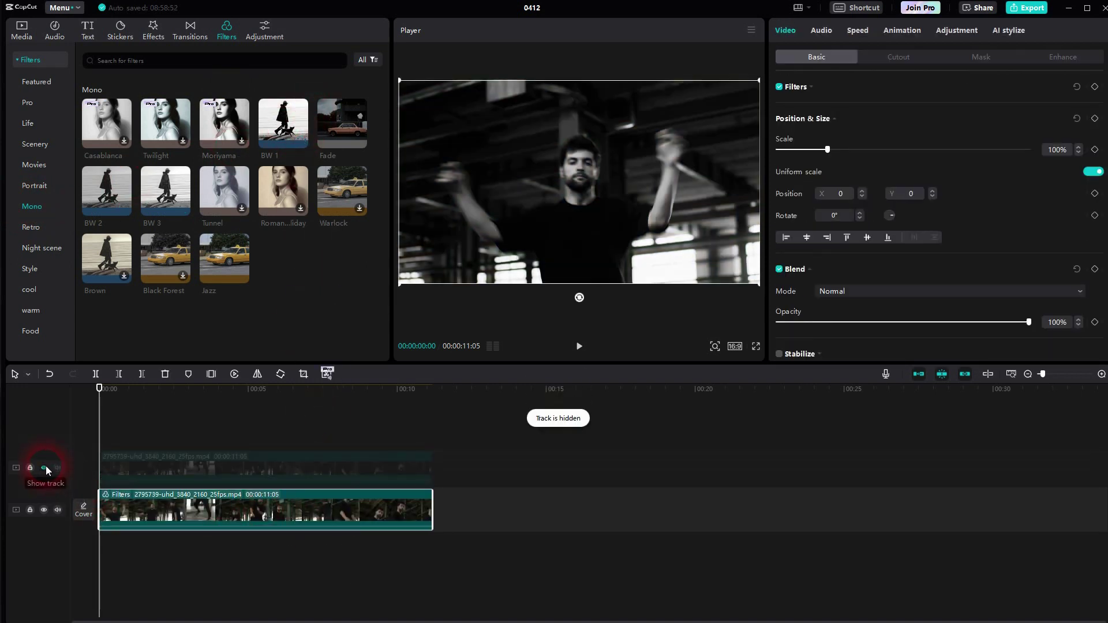
left_click(45, 467)
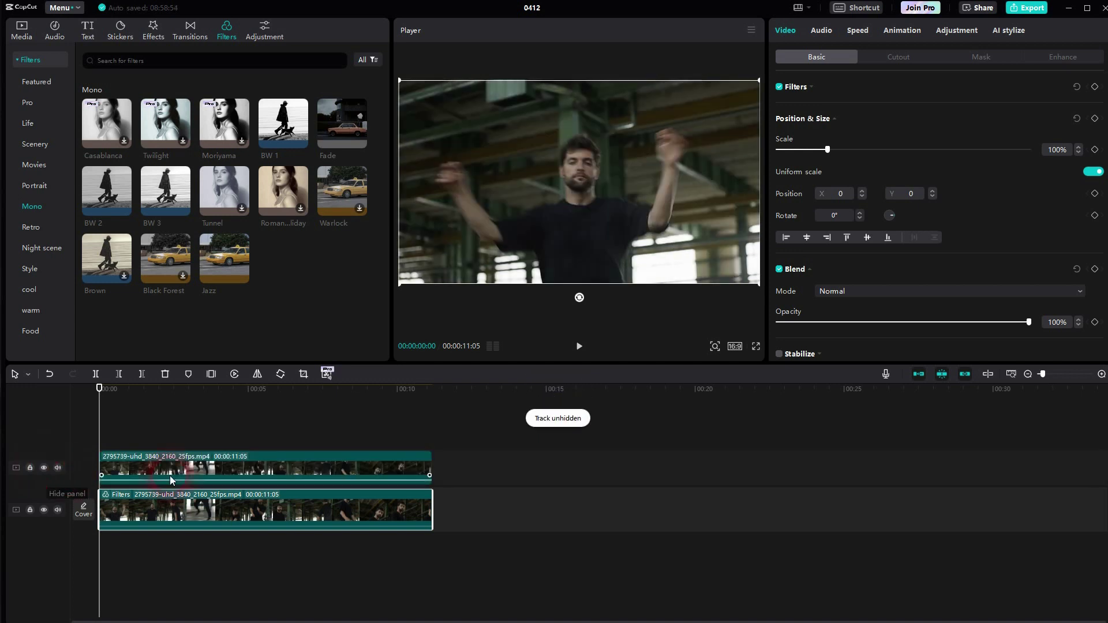
- Apply the Neon effect from the Cartoon video effects to the upper clip
left_click(226, 472)
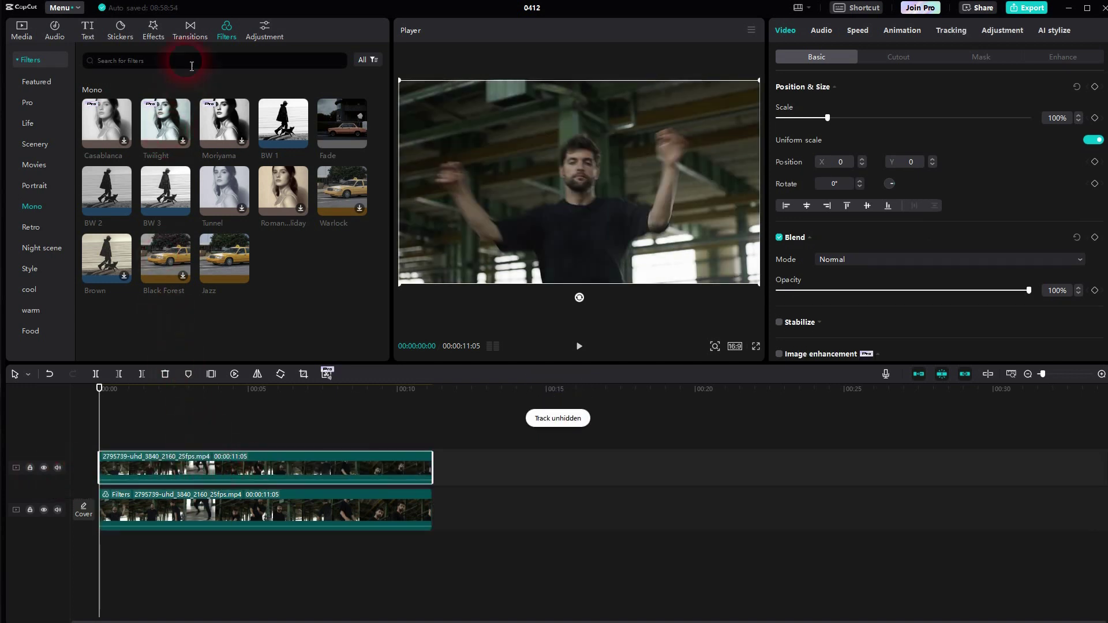
left_click(153, 29)
left_click(72, 206)
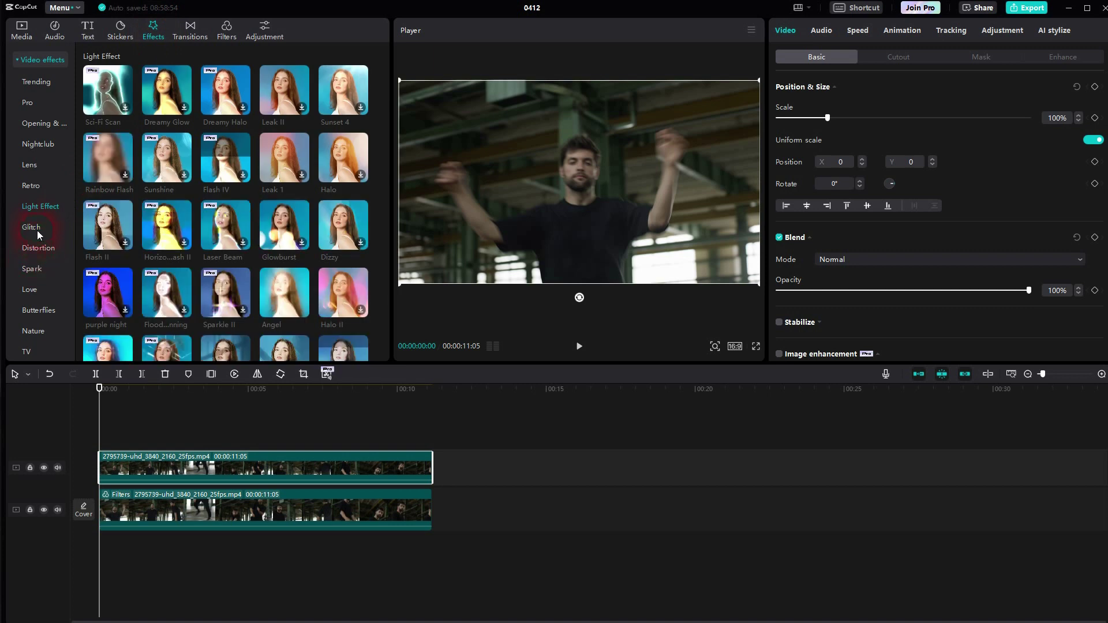
scroll(32, 226, "down", 3)
scroll(38, 228, "down", 2)
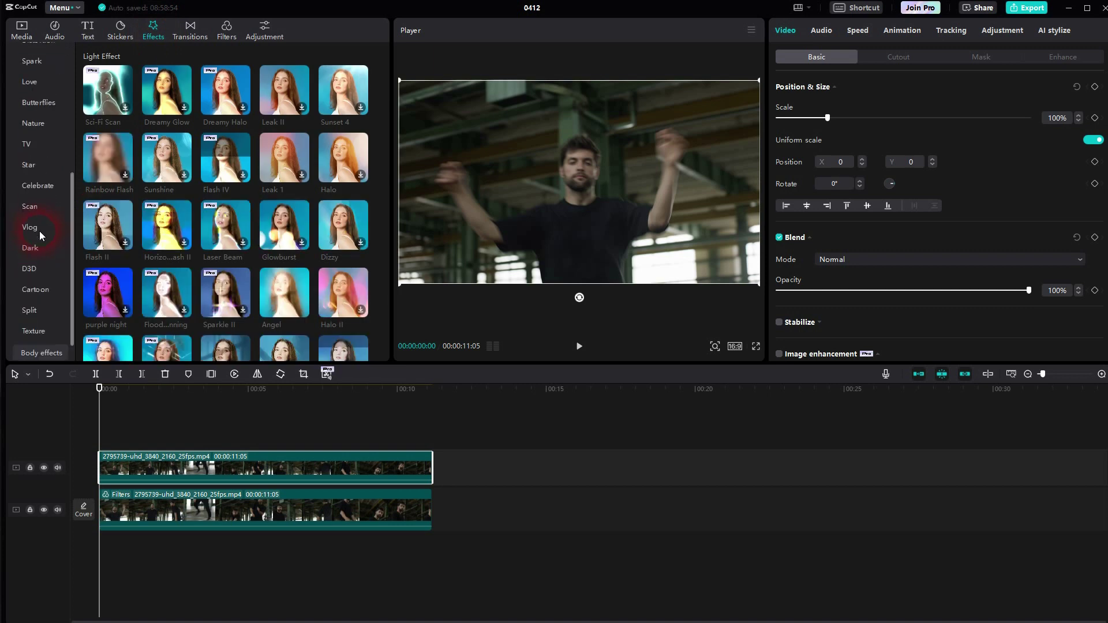
left_click(44, 289)
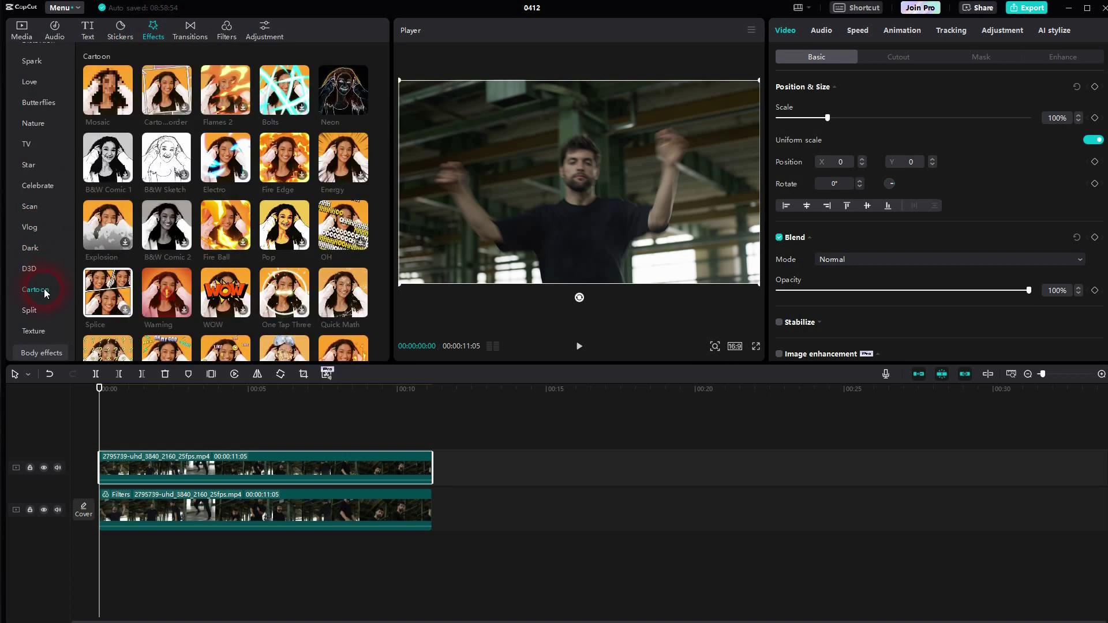
left_click_drag(357, 103, 272, 460)
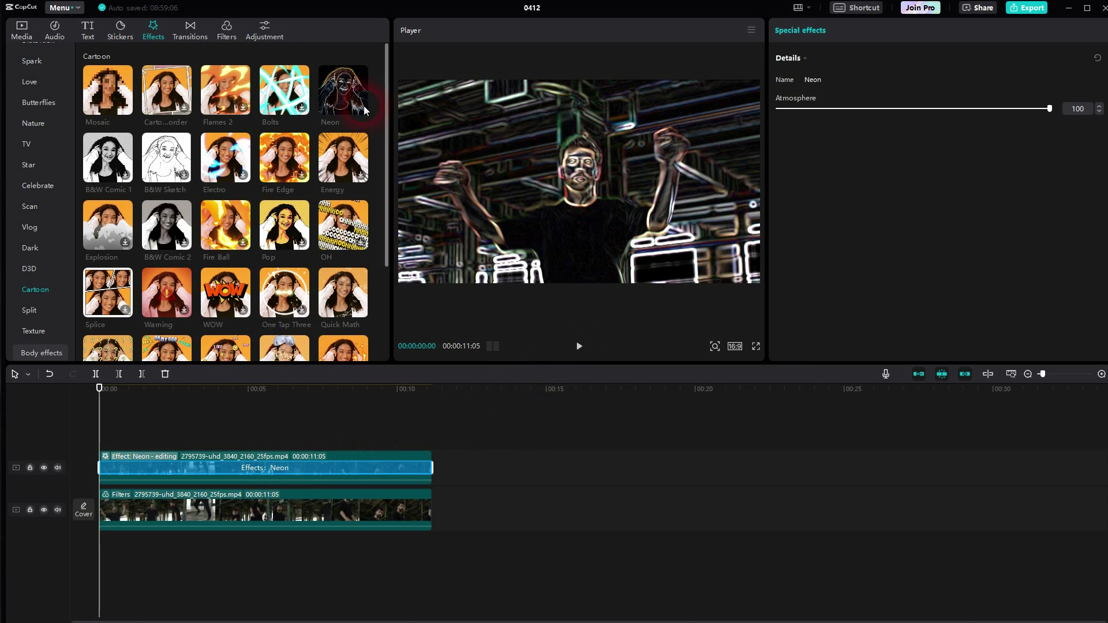
- Add the BW 1 filter on its own track above the clips, extend it to their full length, and toggle its visibility to compare
left_click(226, 29)
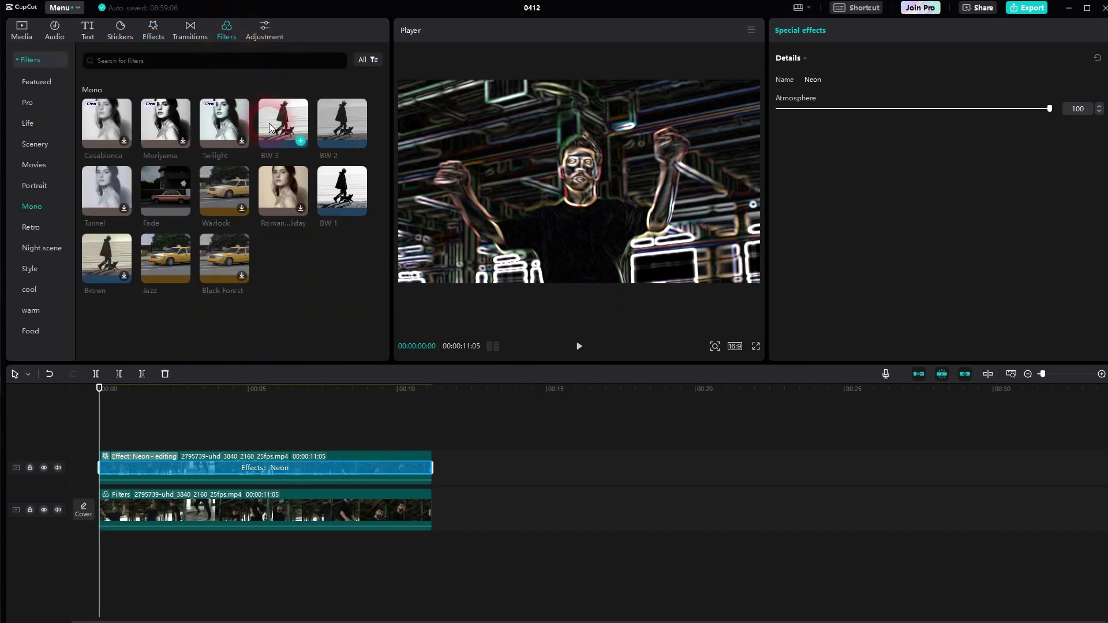
left_click(360, 208)
left_click_drag(192, 446, 430, 438)
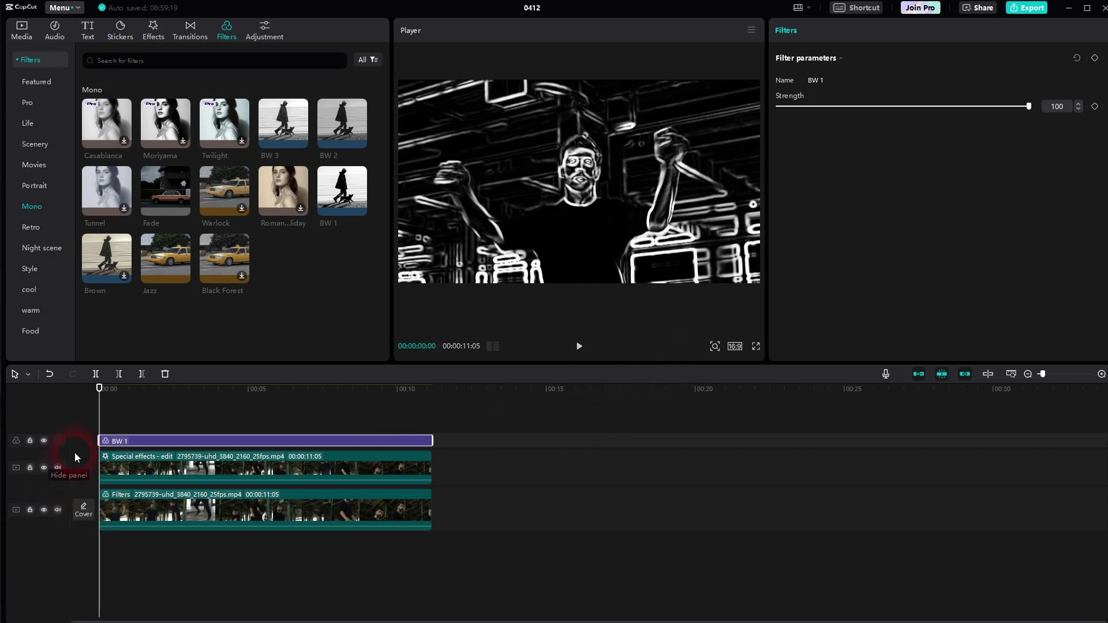
left_click(43, 441)
left_click(44, 441)
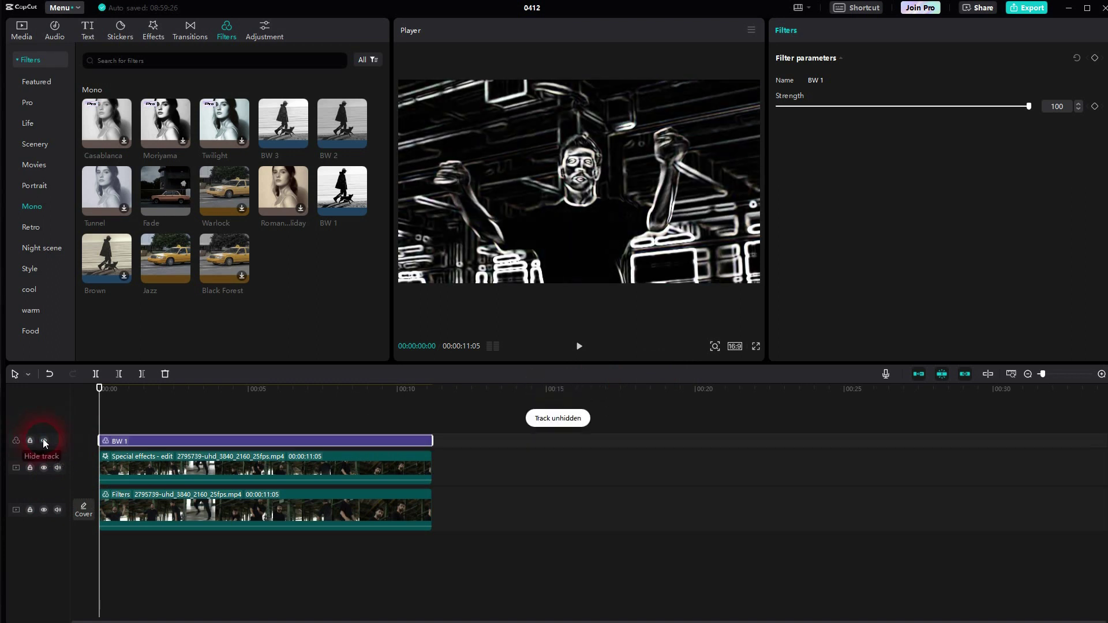
left_click(218, 438)
left_click(156, 35)
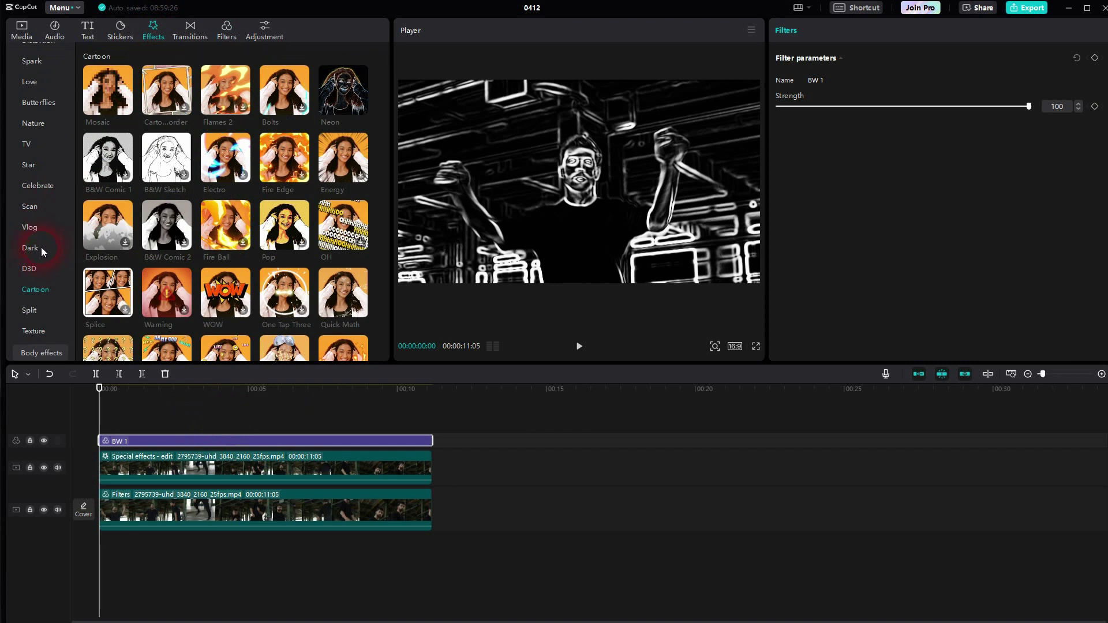
scroll(40, 246, "up", 5)
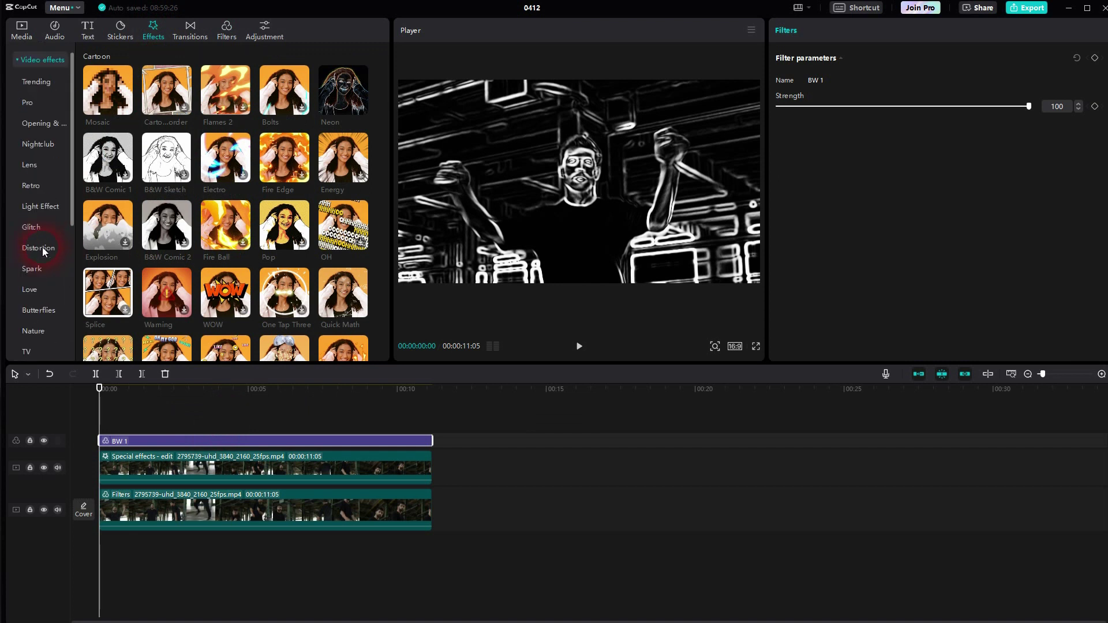
left_click(30, 166)
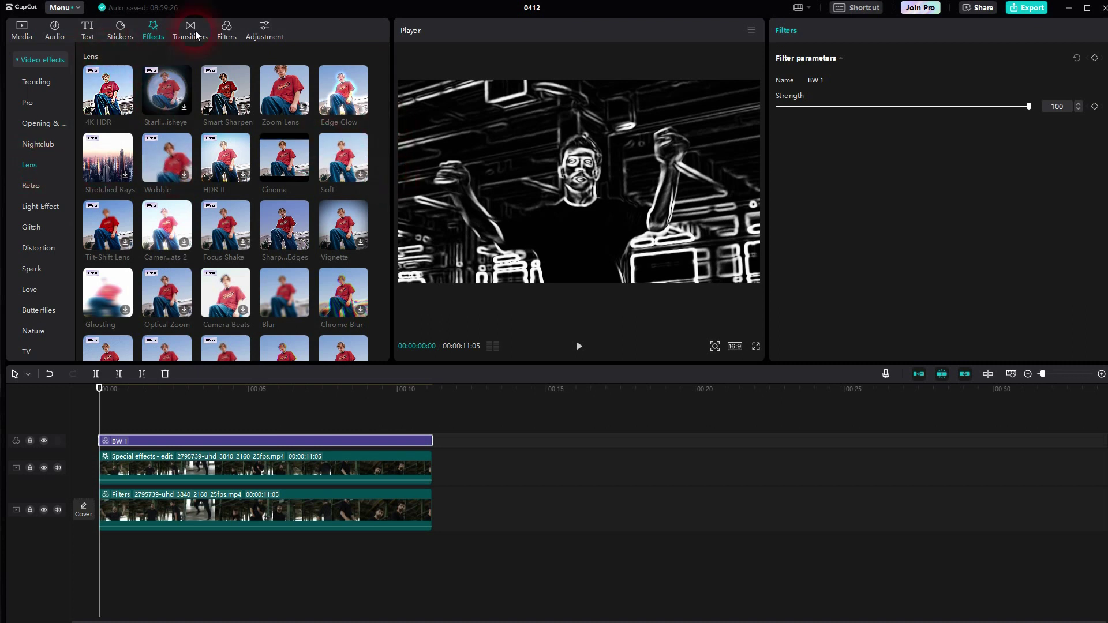
- Search the stock media library for "green"
left_click(22, 30)
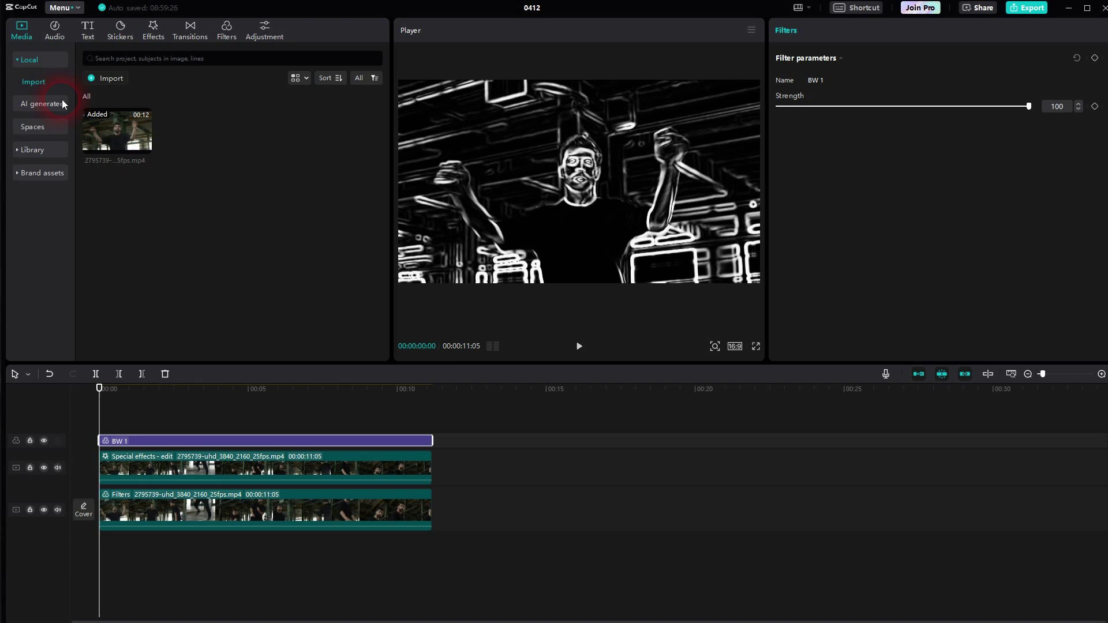
left_click(33, 150)
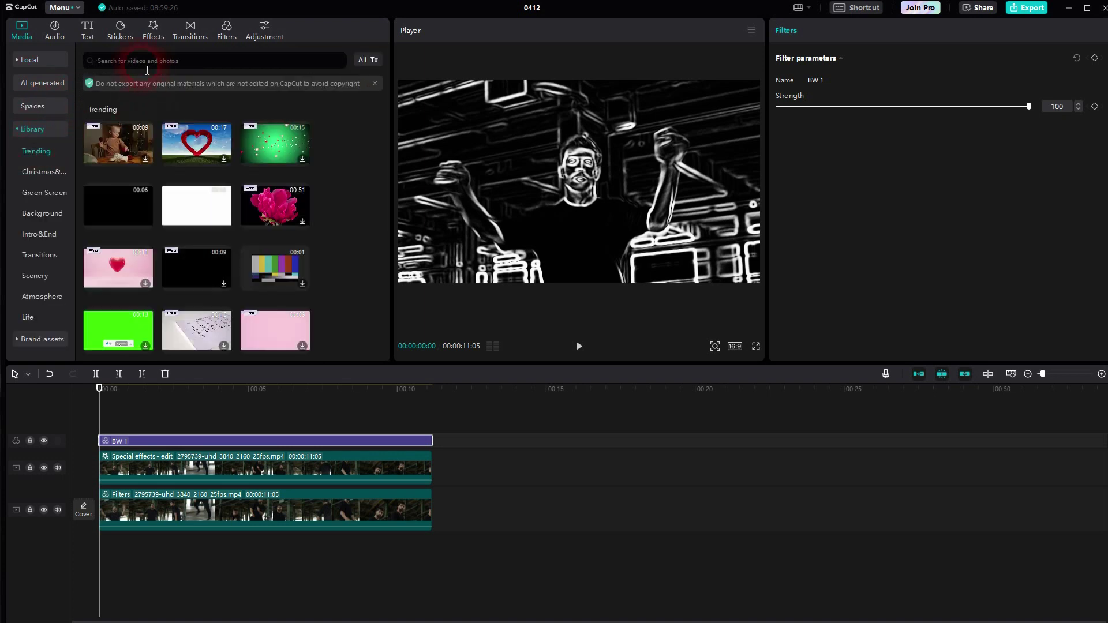
left_click(213, 71)
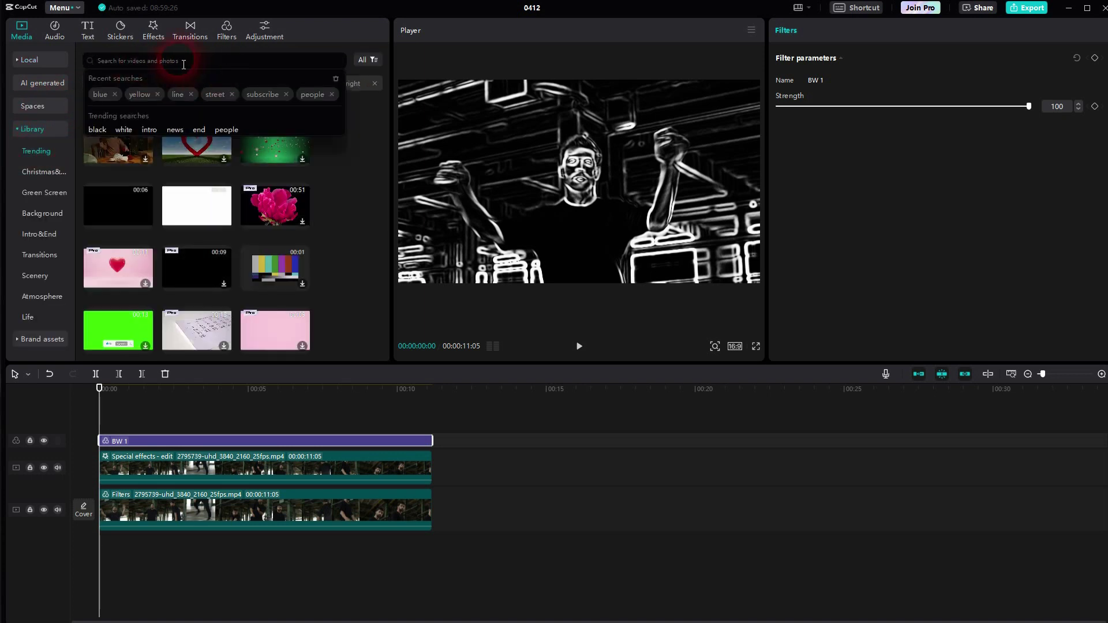
type("green")
key("Return")
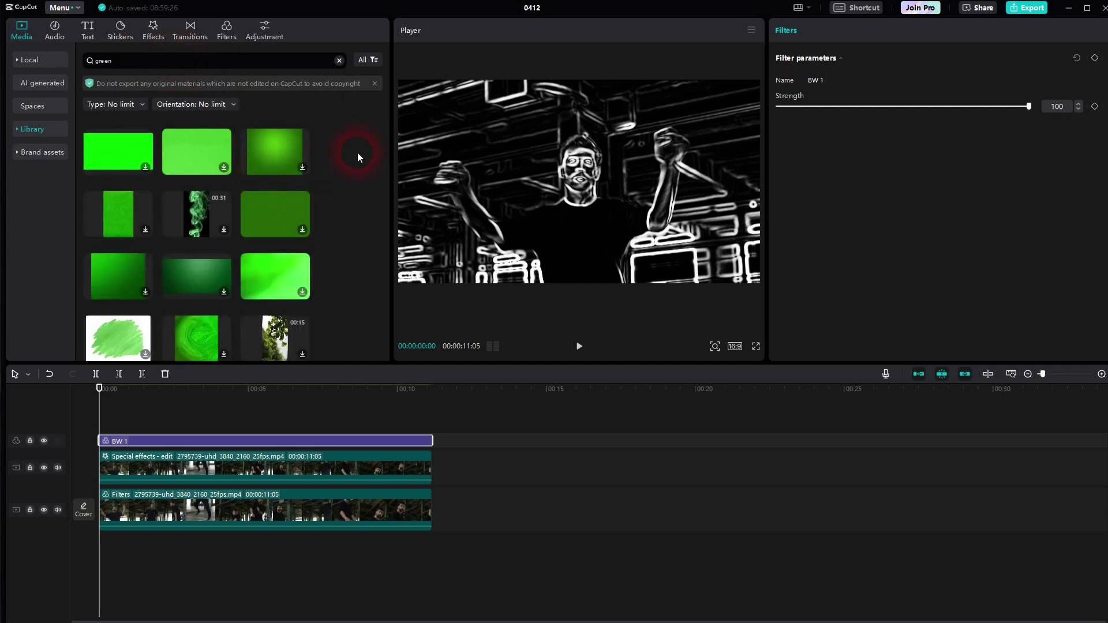
- Try the green vintage paper texture as a full-length overlay above the filter, scaled to 129%, and delete it
left_click(224, 165)
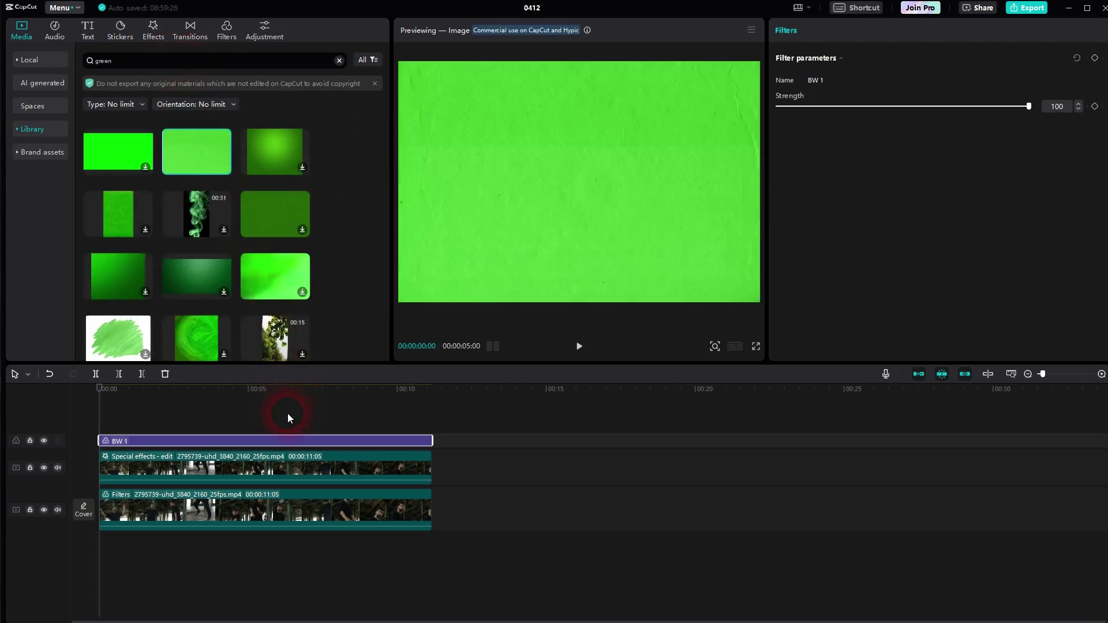
left_click(223, 167)
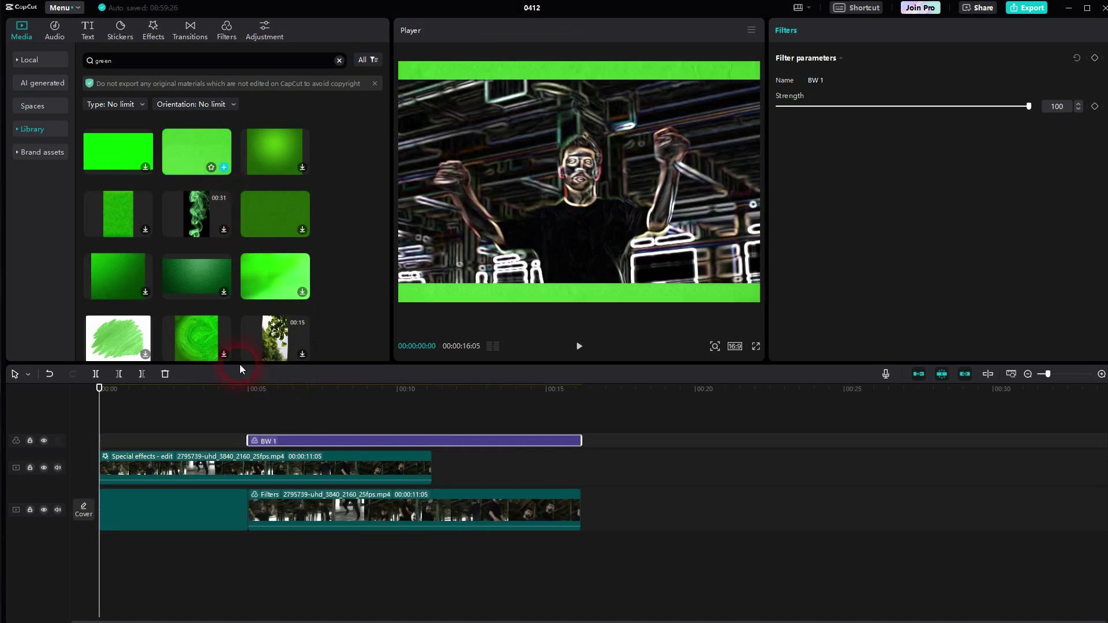
left_click_drag(199, 503, 178, 421)
left_click_drag(255, 448, 432, 454)
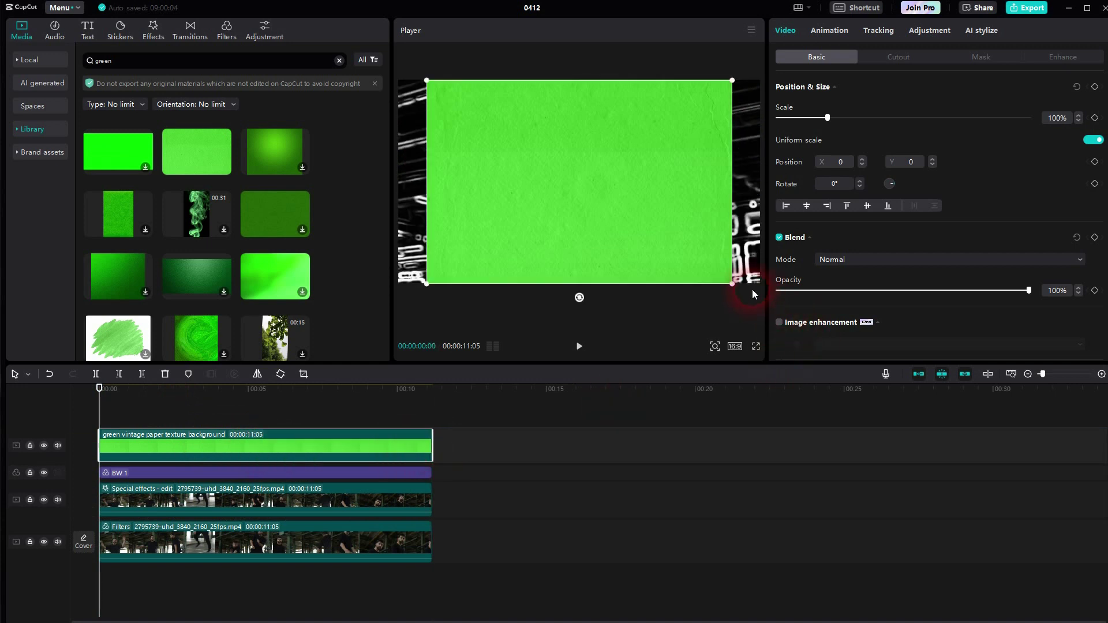
left_click_drag(733, 284, 767, 297)
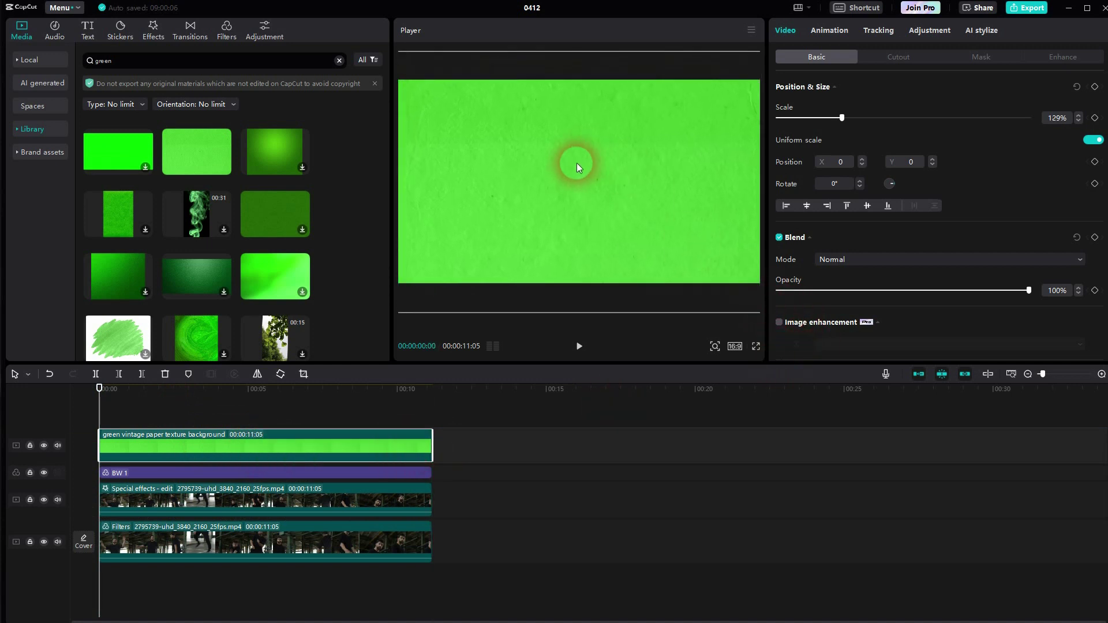
key("Delete")
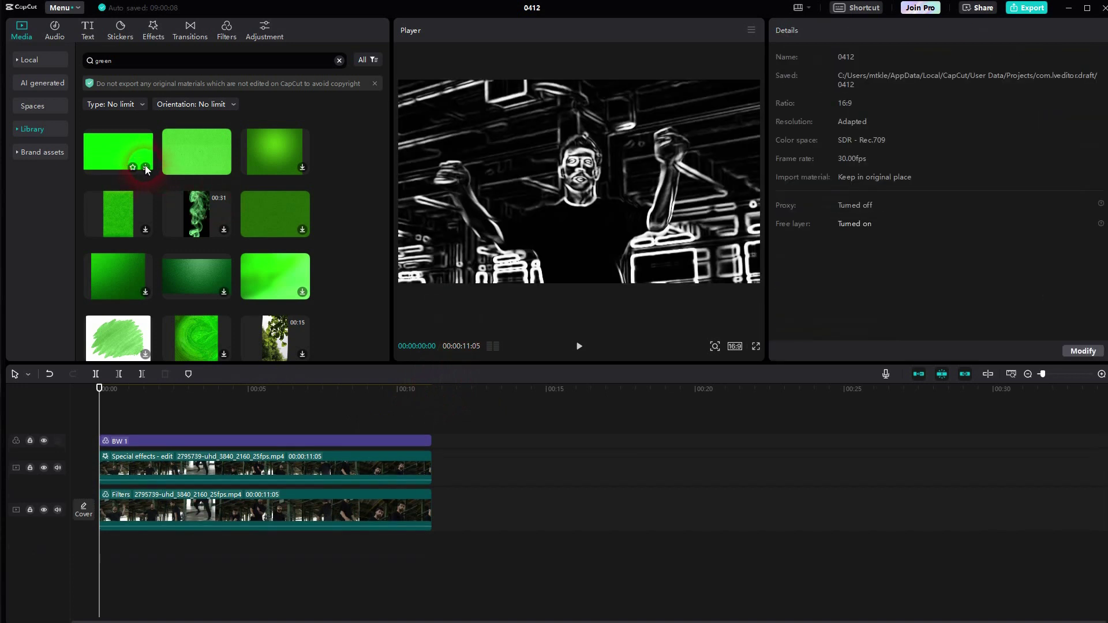
- Add the plain bright green stock background above the BW 1 filter, matching the clips' length, and scale it to 117% to fill the frame
left_click(145, 166)
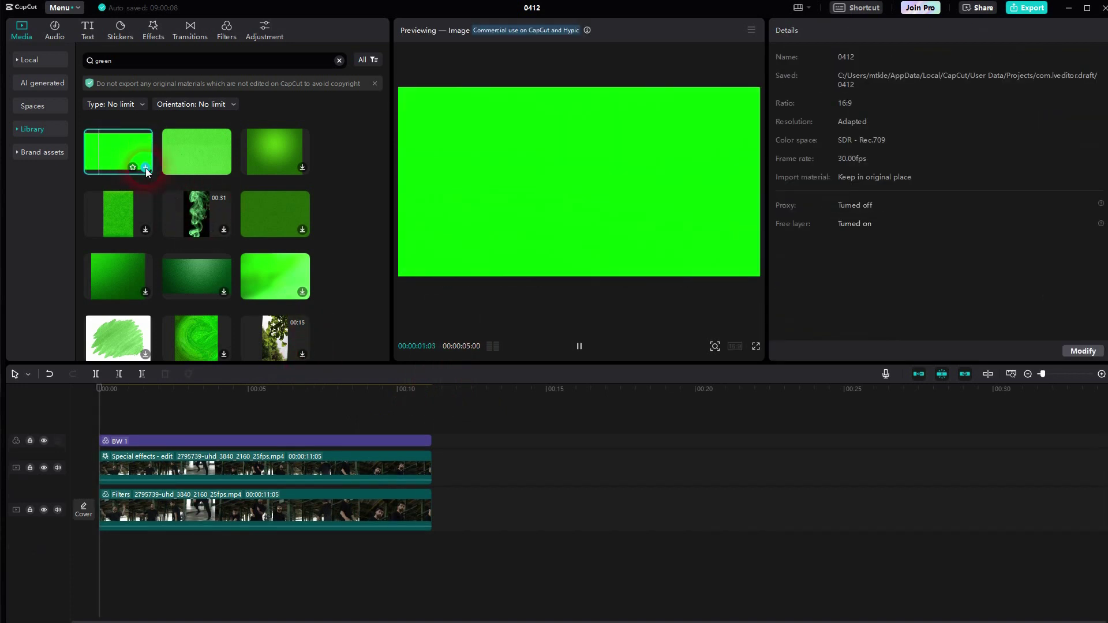
left_click(145, 168)
left_click_drag(167, 505, 168, 447)
left_click_drag(255, 451, 433, 452)
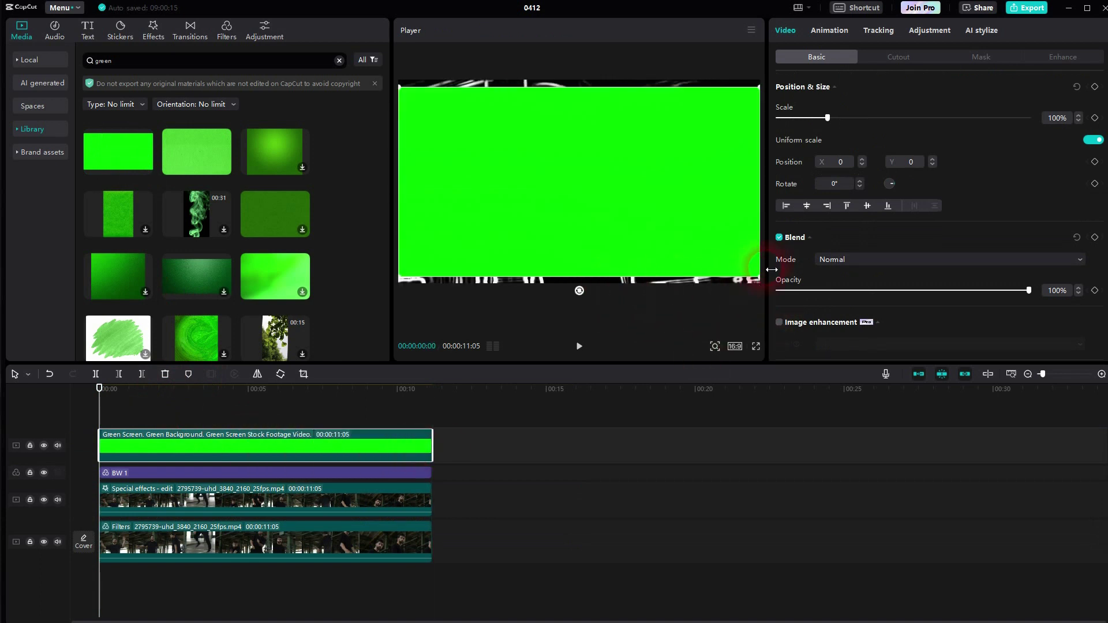
left_click_drag(827, 119, 837, 122)
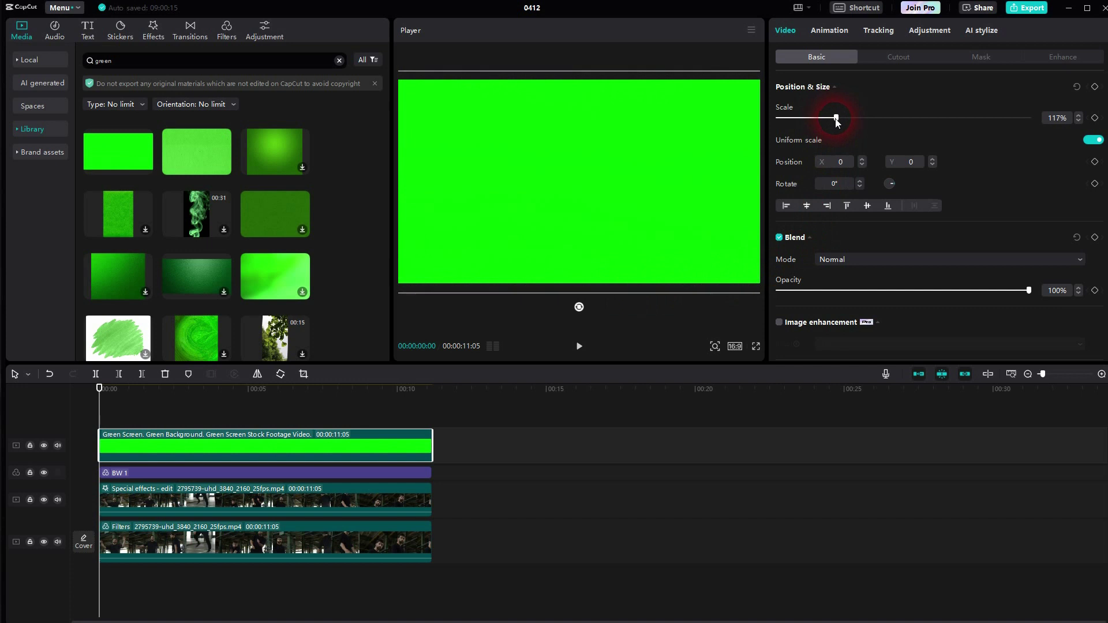
- Set the green background's blend mode to Linear burn after trying Color dodge, and preview the opening of the video
left_click(892, 261)
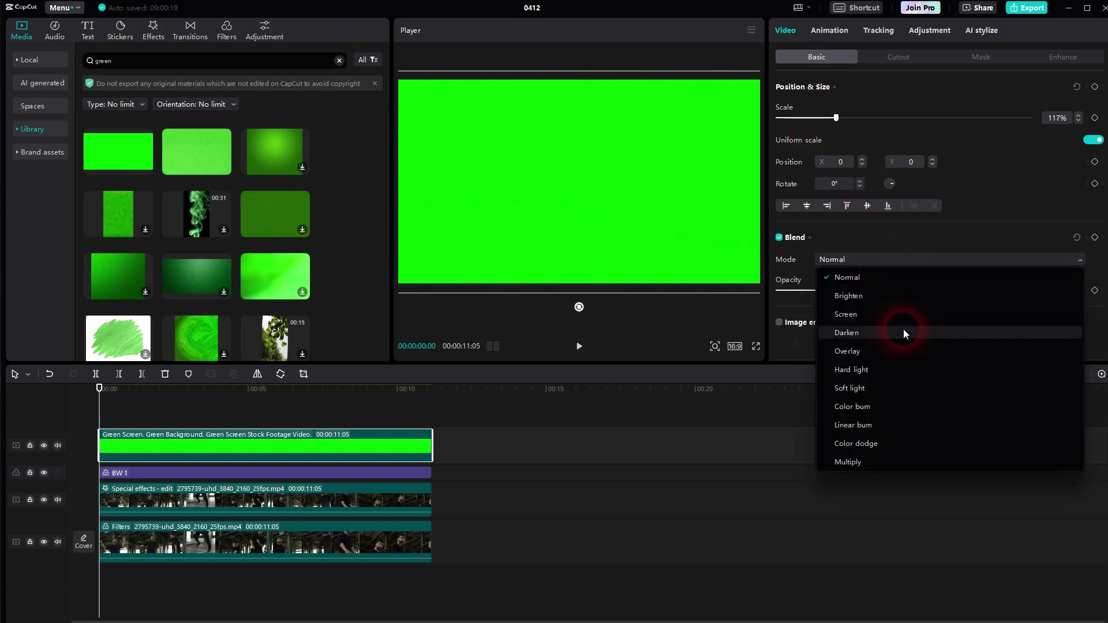
left_click(902, 443)
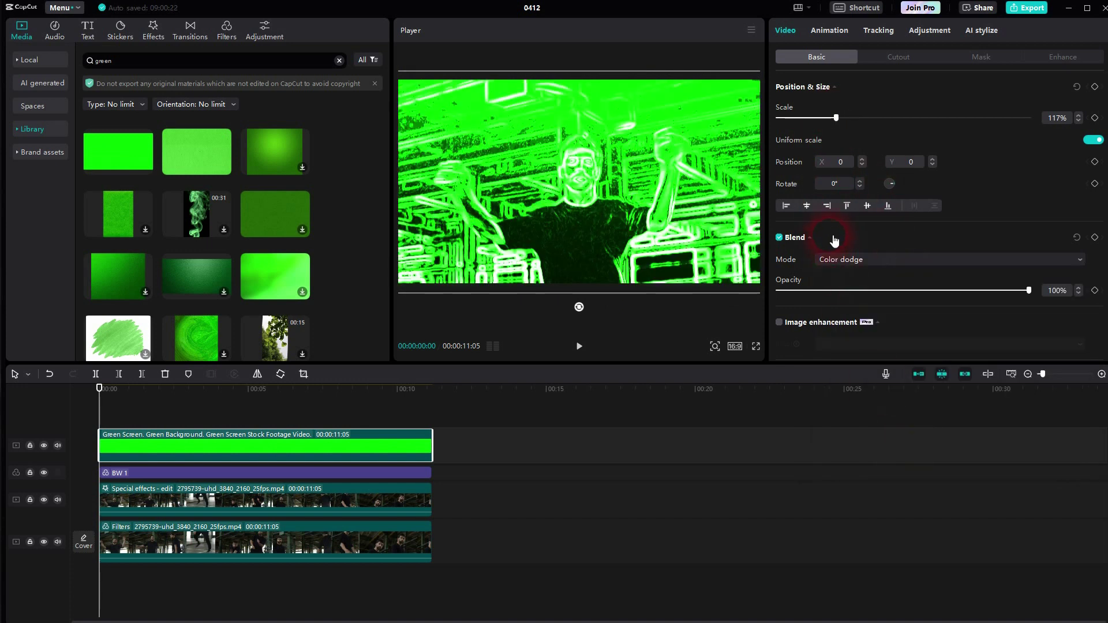
left_click(839, 259)
left_click(875, 427)
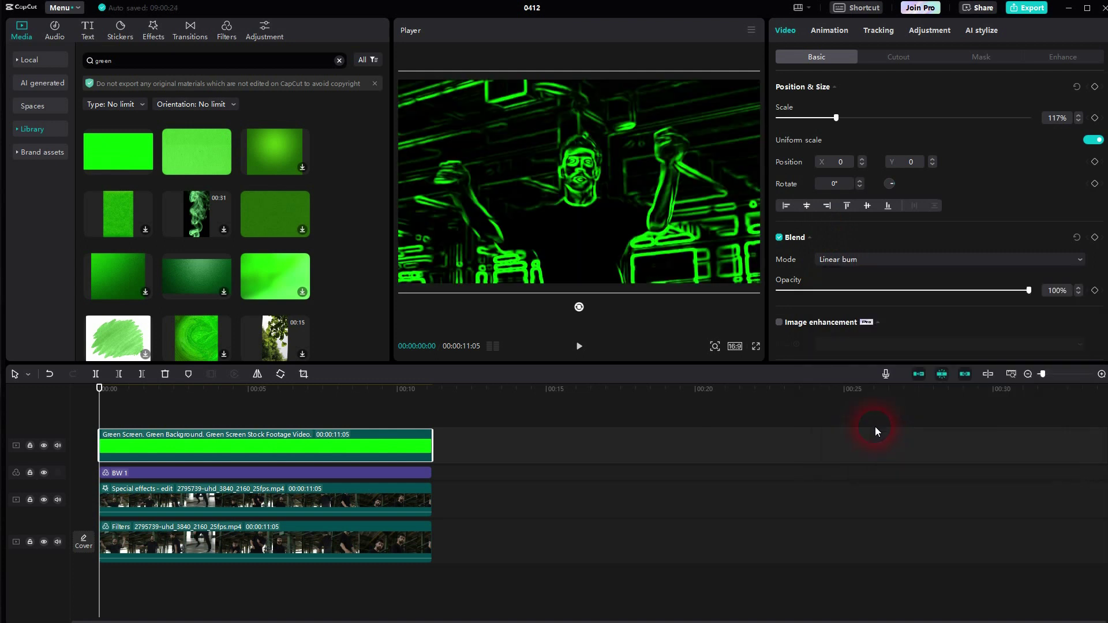
left_click(615, 245)
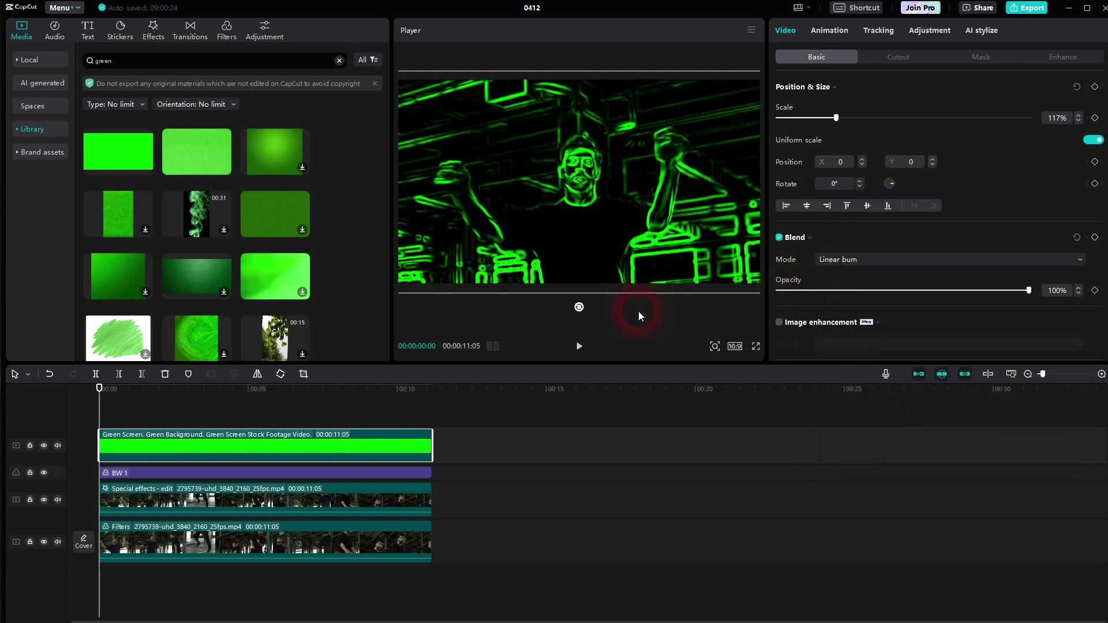
left_click(579, 347)
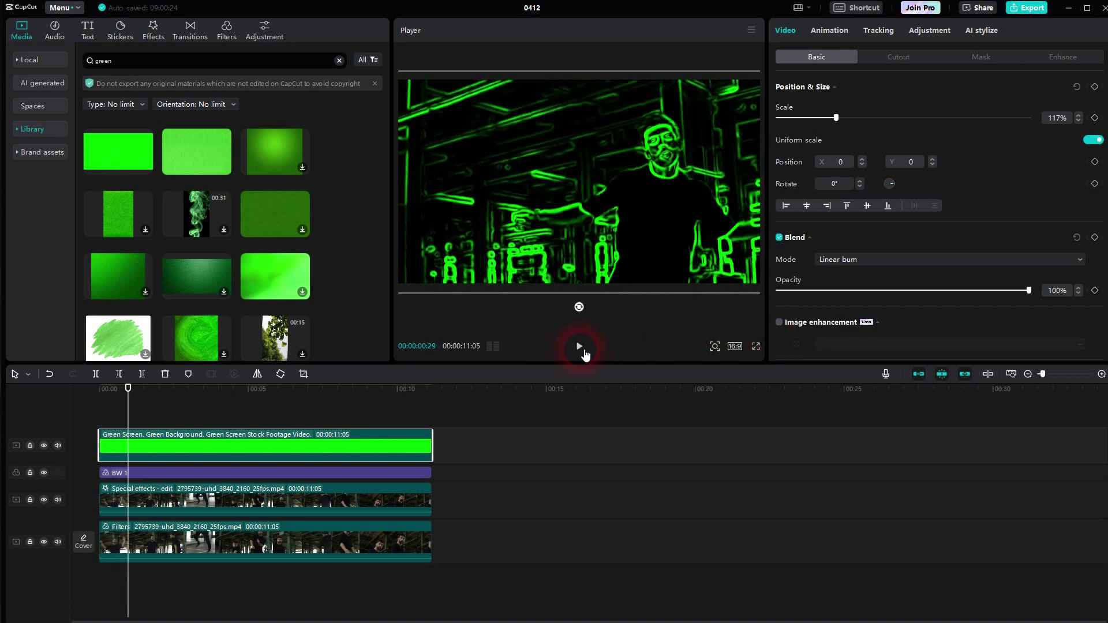
left_click_drag(129, 407, 42, 415)
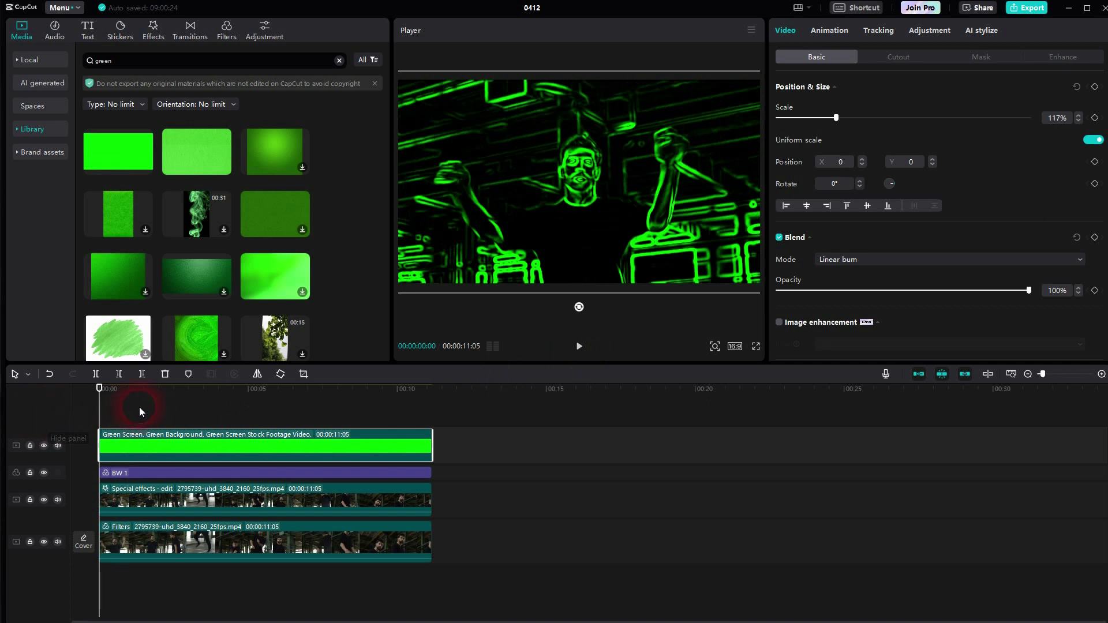
- Add the Edge Glow lens effect above the green background, extend it to the clips' full length, and set its glow to 29
left_click(154, 30)
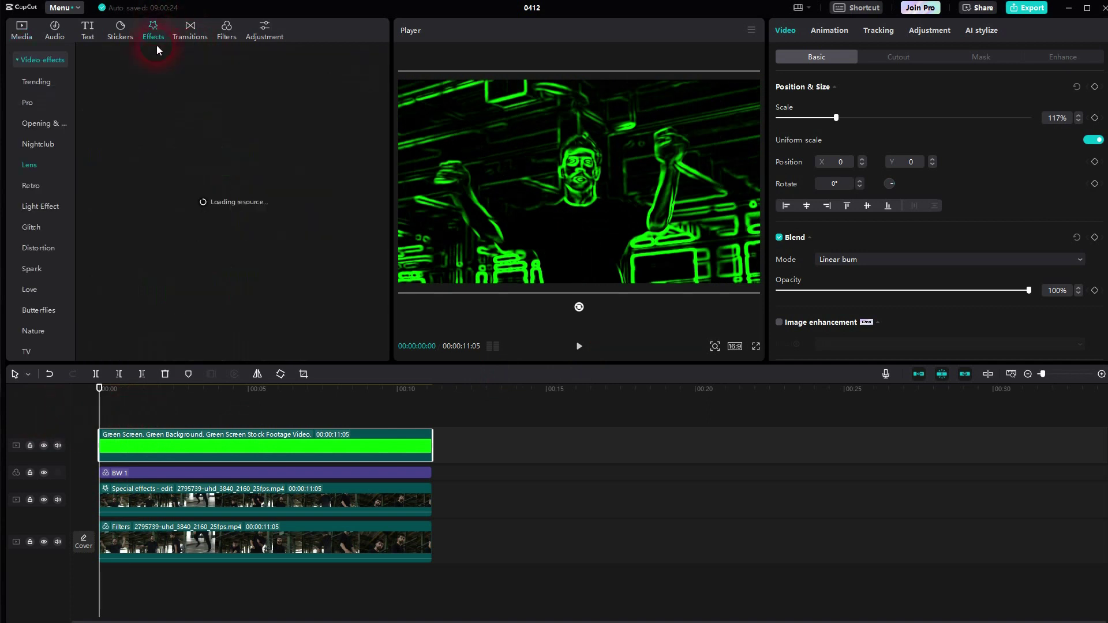
left_click(27, 167)
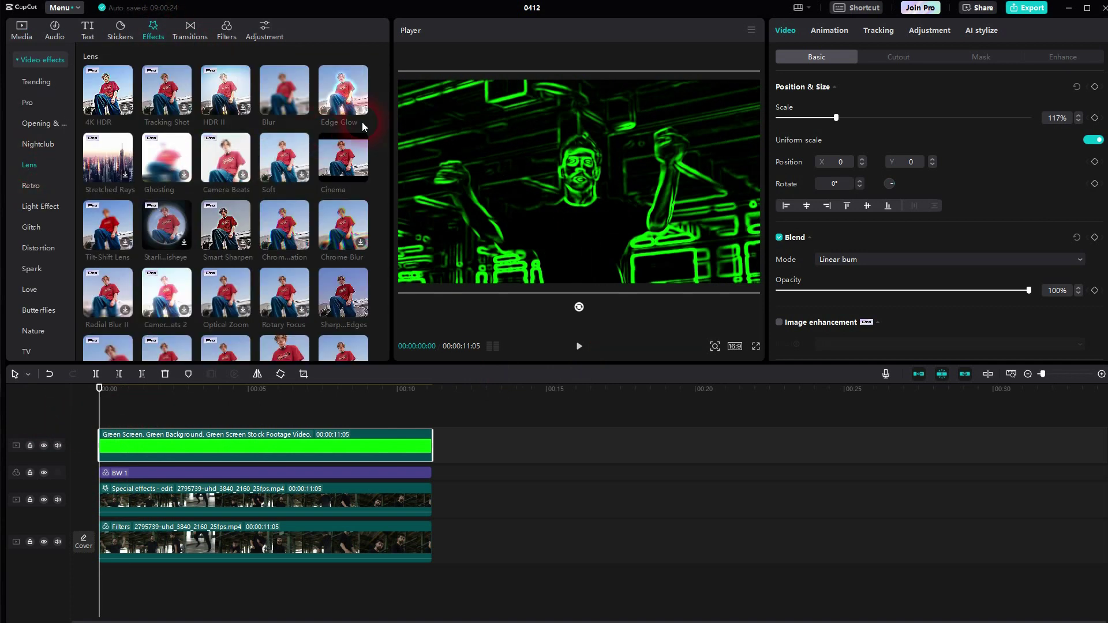
left_click_drag(362, 122, 283, 404)
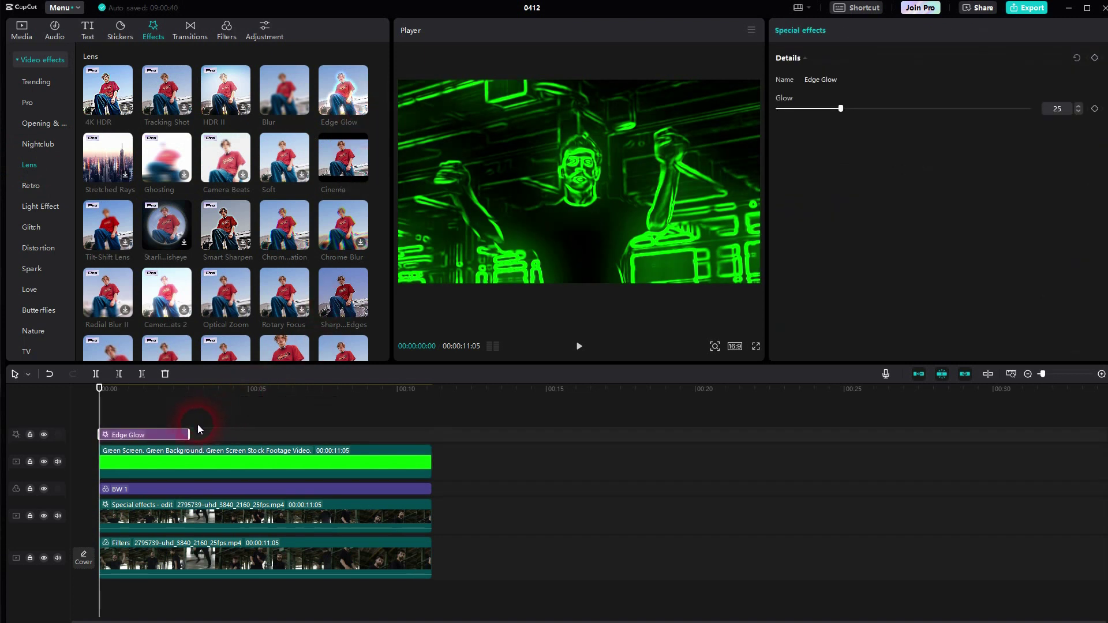
left_click_drag(198, 429, 429, 441)
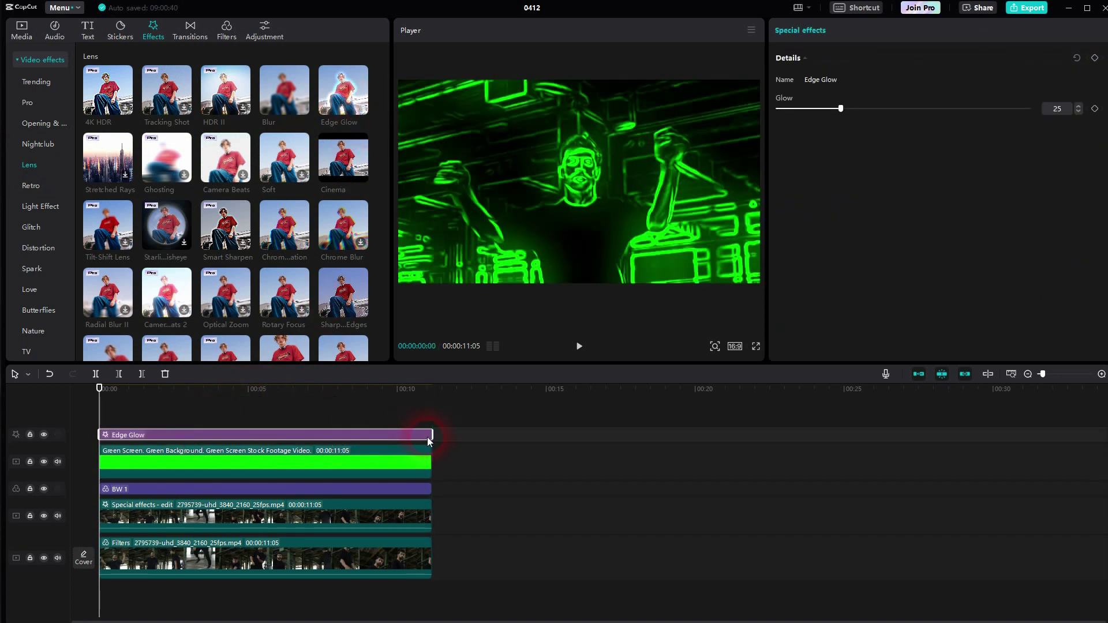
mouse_move(841, 109)
left_mouse_down()
mouse_move(1081, 117)
mouse_move(853, 126)
left_mouse_up()
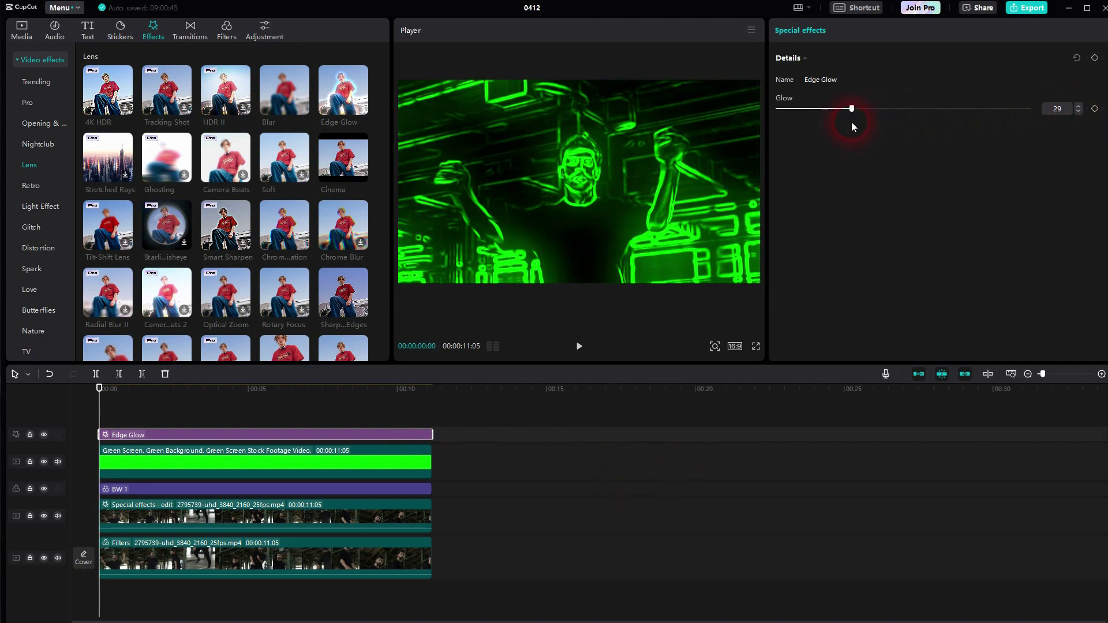
- Add the Angel light effect above Edge Glow, extend it to the clips' full length, and set its strength to 41
left_click(36, 207)
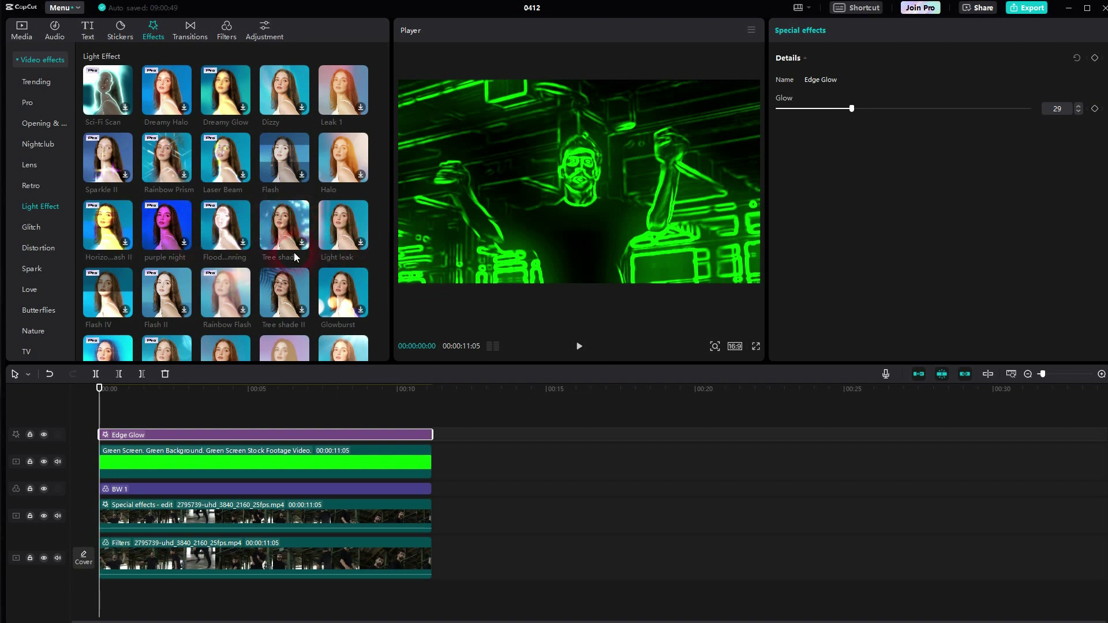
scroll(293, 251, "down", 1)
scroll(353, 268, "down", 1)
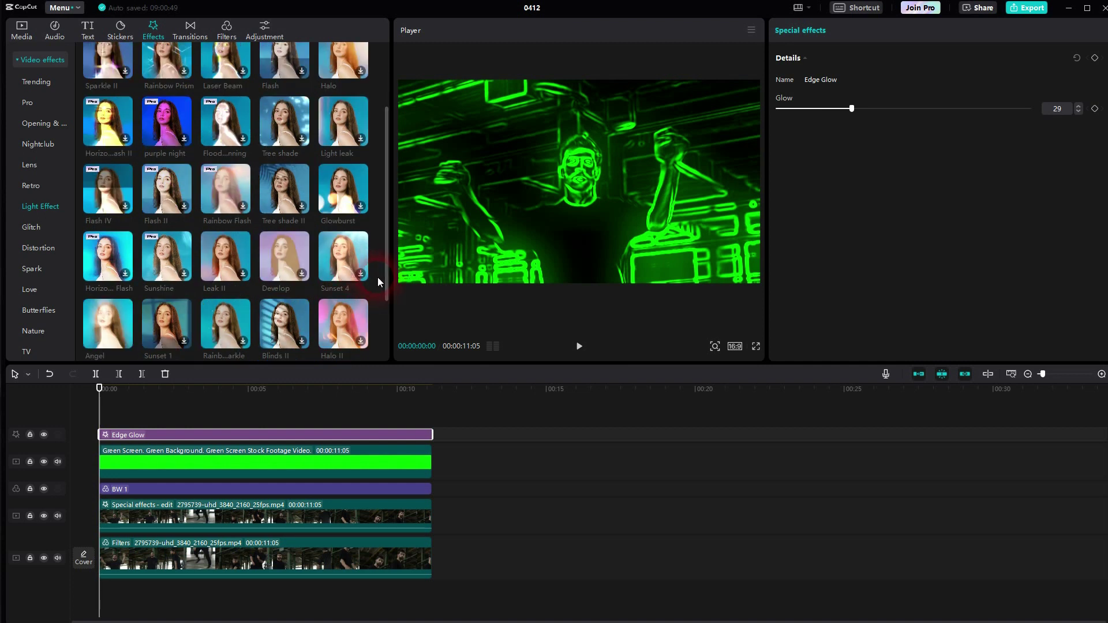
left_click(126, 343)
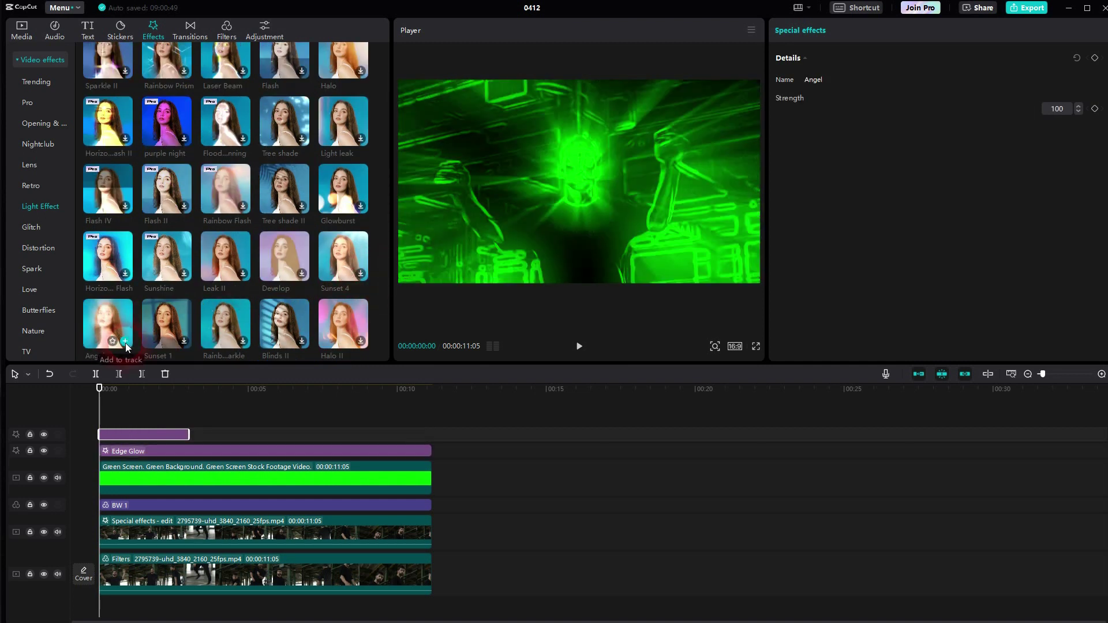
left_click_drag(189, 436, 435, 449)
left_click(1004, 155)
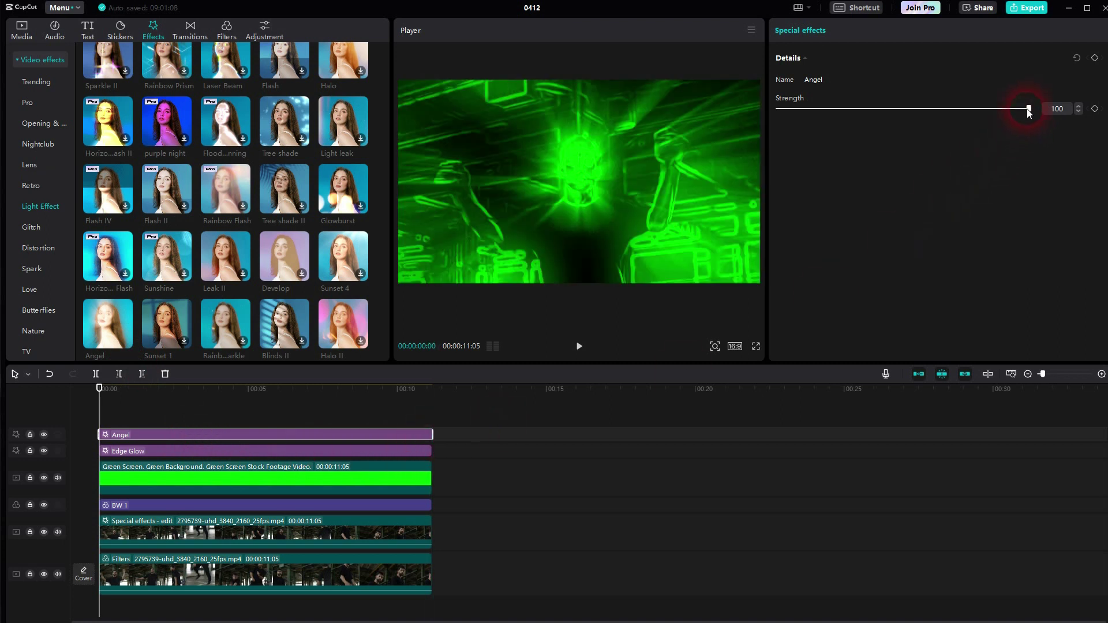
left_click_drag(1028, 113, 887, 118)
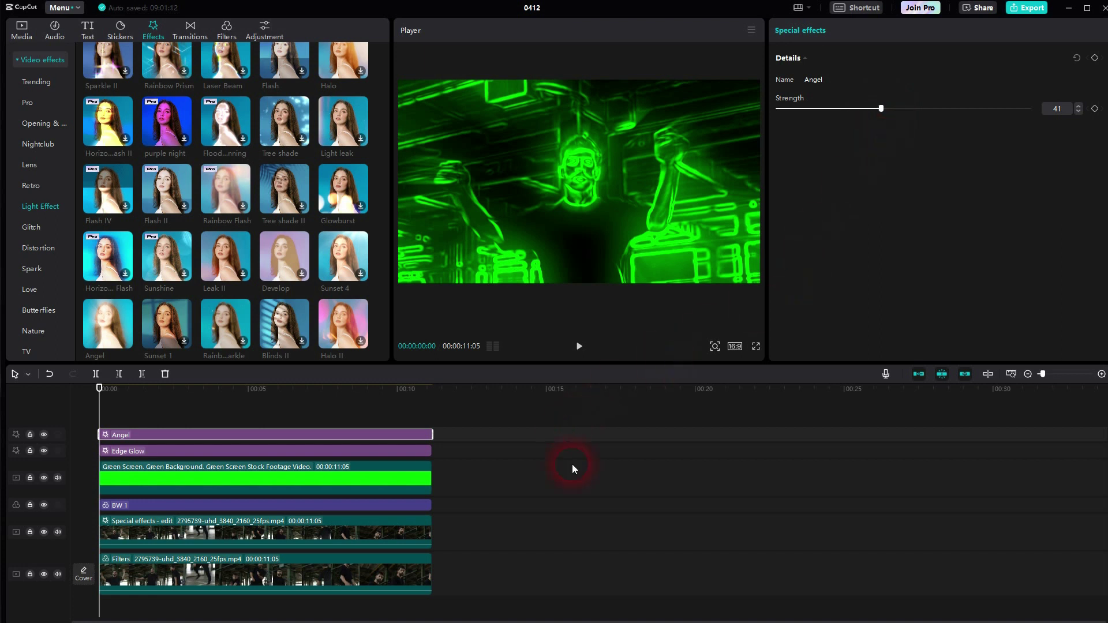
- Combine the Angel, Edge Glow, green background, BW 1 and upper dance clip layers into one compound clip, leaving the bottom clip separate
left_click_drag(463, 531, 321, 434)
right_click(323, 435)
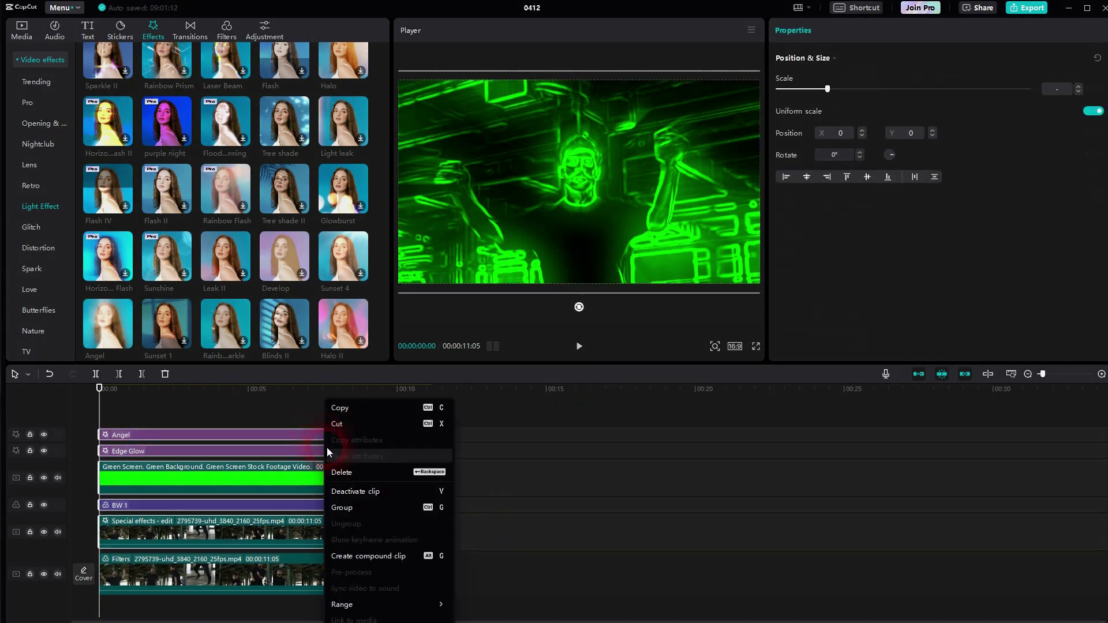
left_click(354, 556)
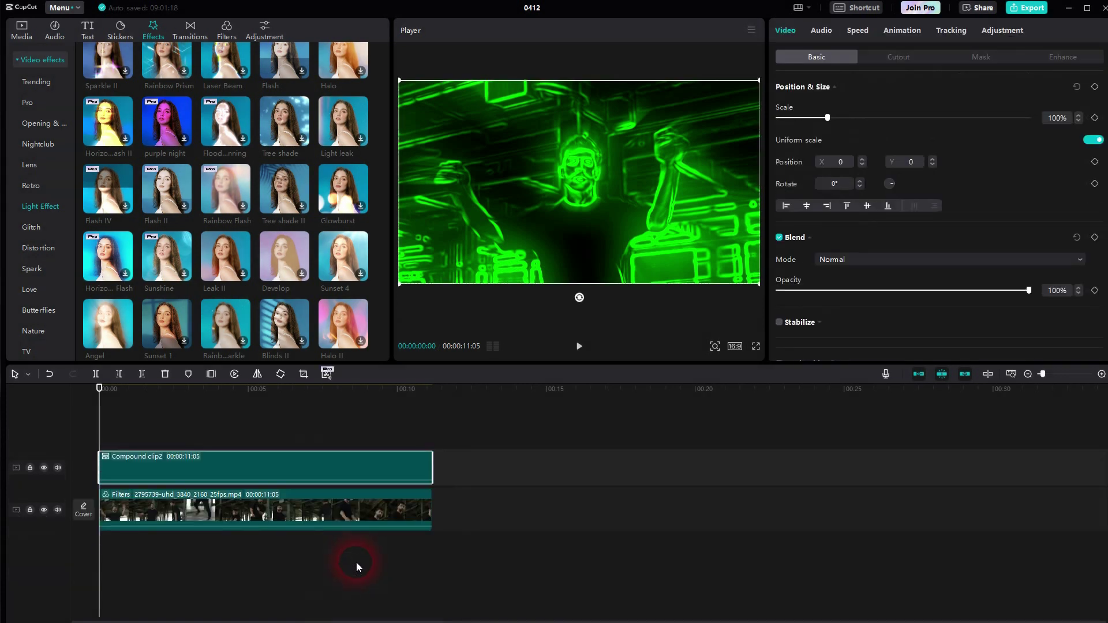
left_click(269, 464)
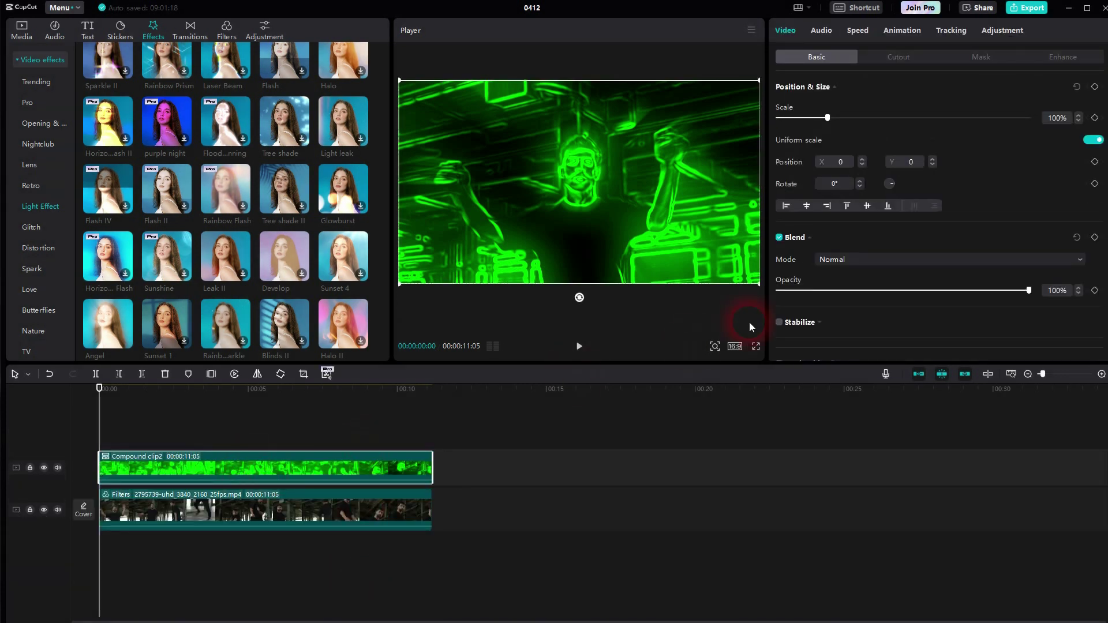
- Try the Soft light blend mode on the compound clip and preview the opening of the video
left_click(809, 241)
left_click(809, 242)
left_click(860, 262)
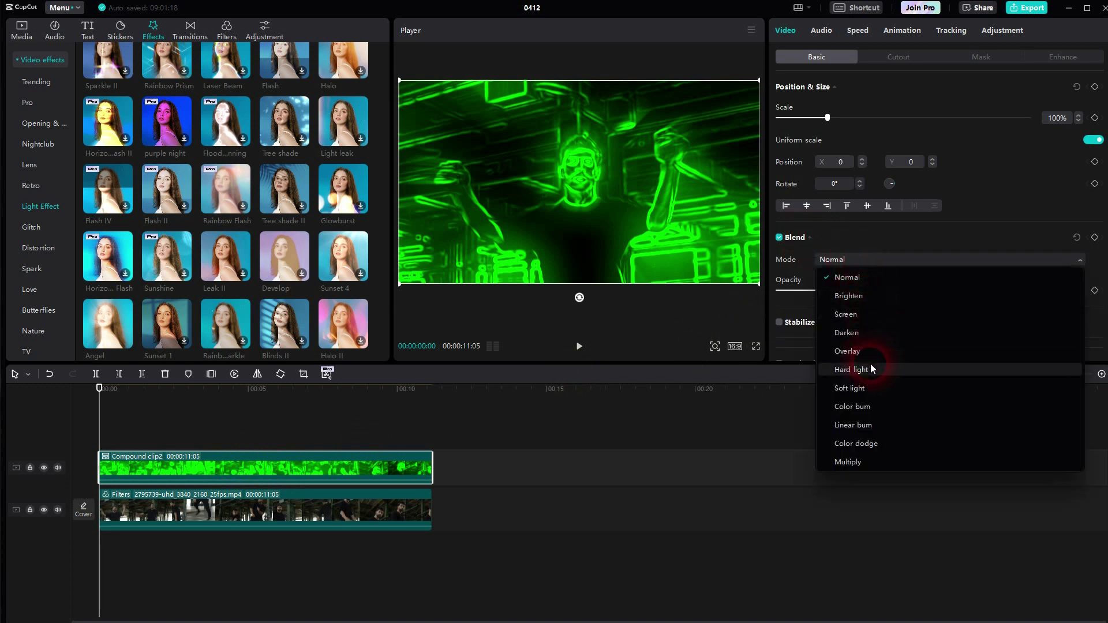
left_click(867, 387)
left_click(581, 347)
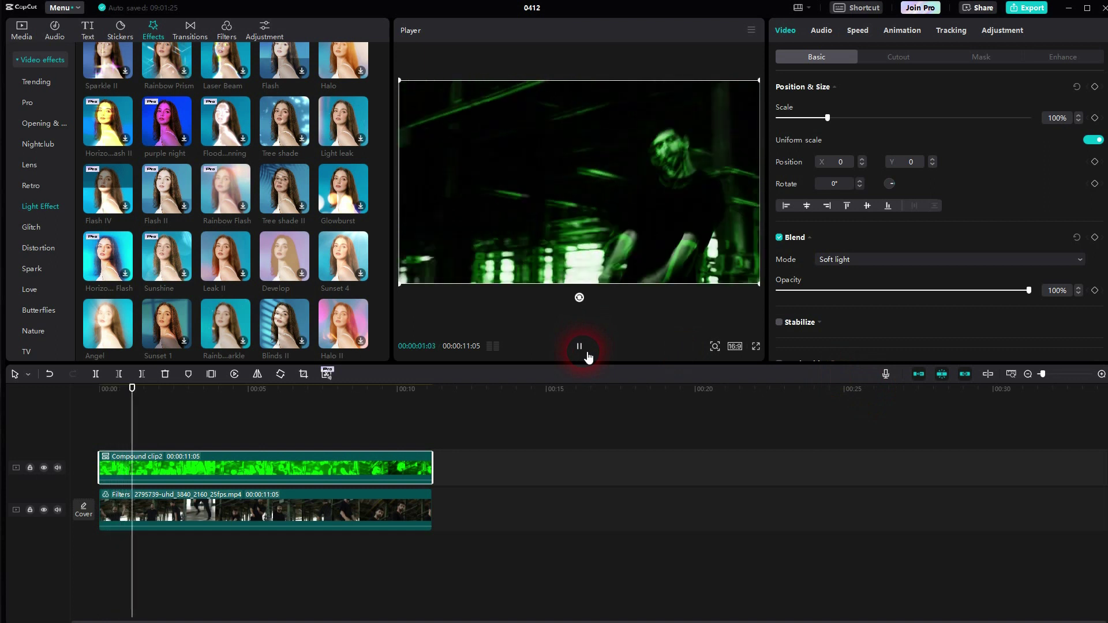
left_click(586, 353)
left_click(904, 284)
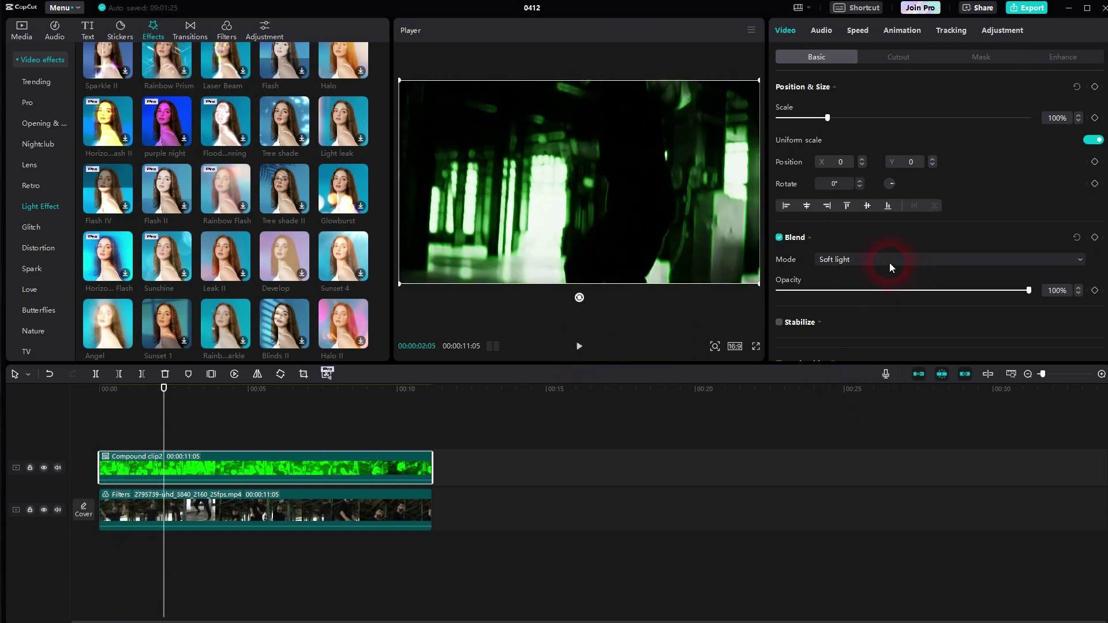
- Set the compound clip's blend mode to Color dodge and, after previewing the video, lower its opacity
left_click(888, 260)
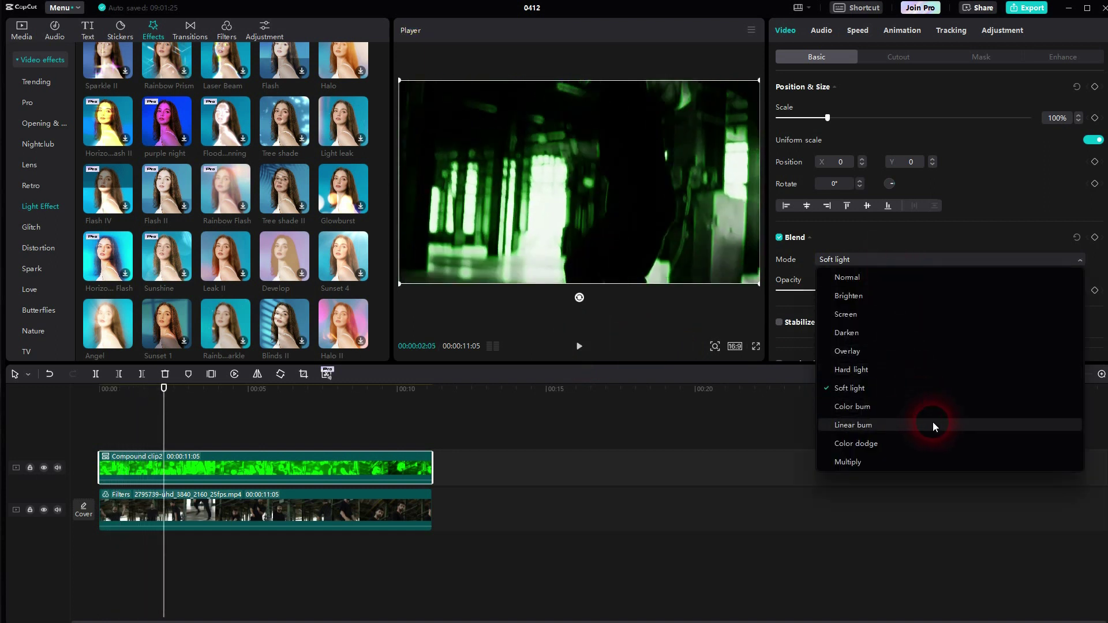
left_click(926, 445)
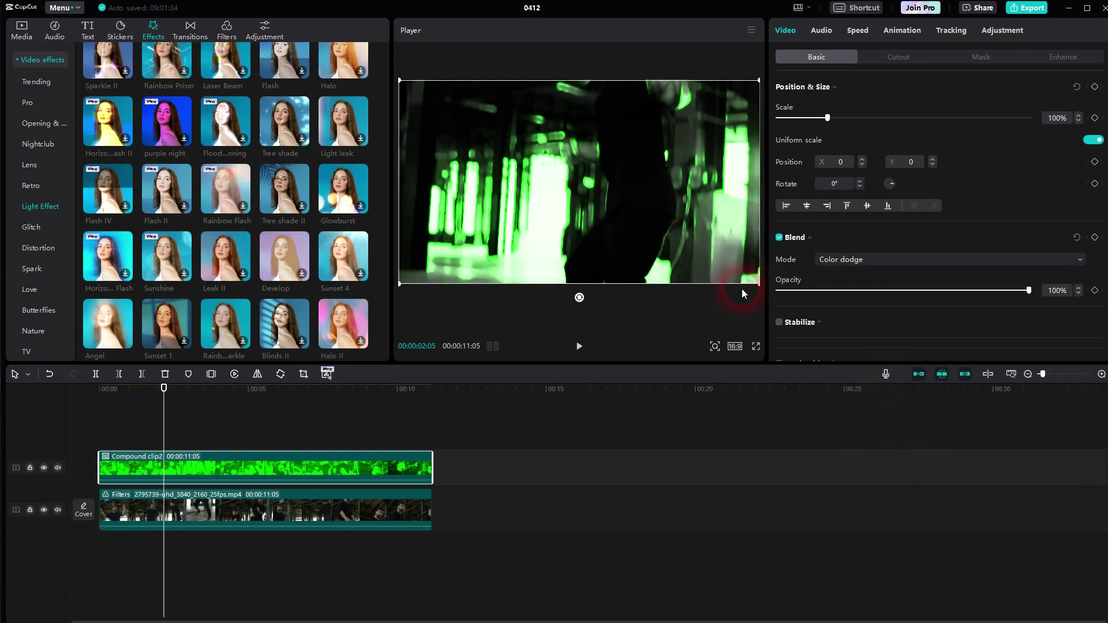
left_click(579, 346)
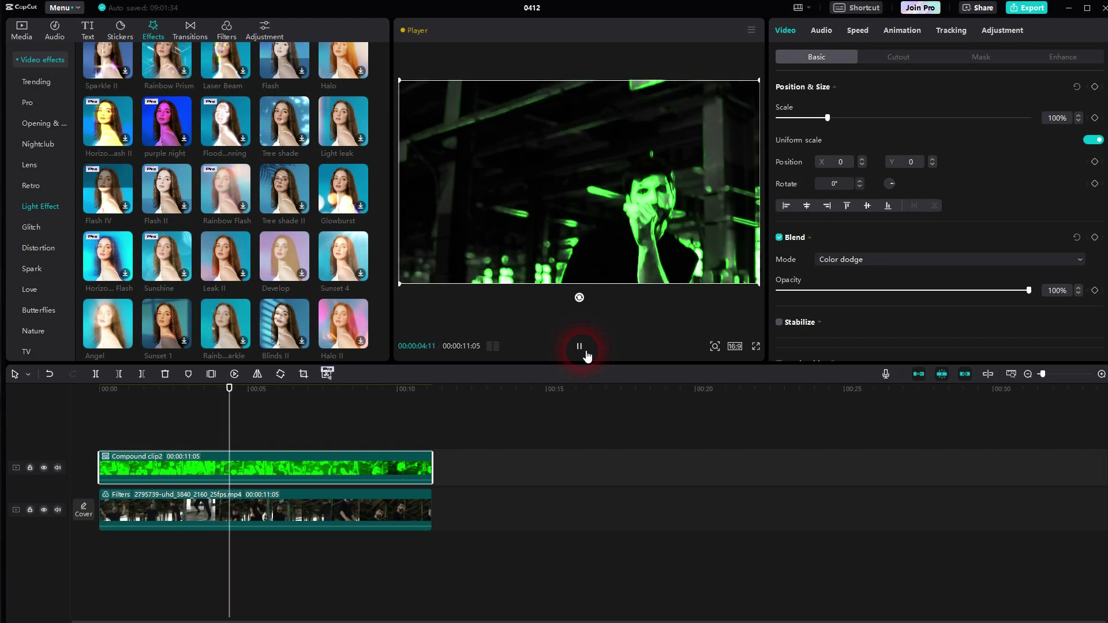
left_click(579, 346)
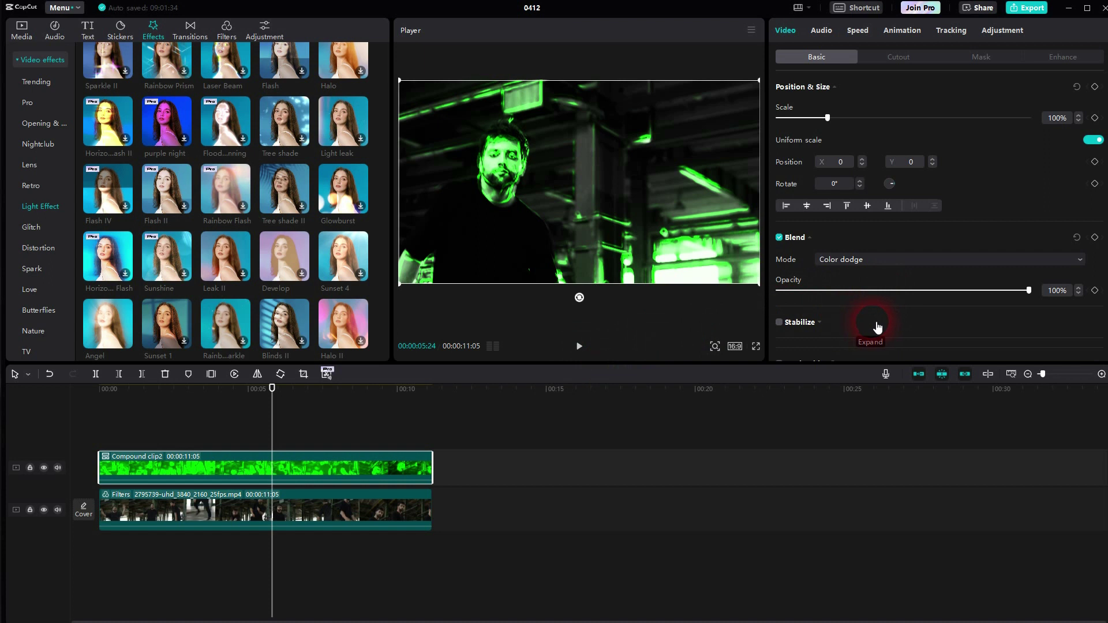
left_click_drag(1028, 290, 965, 315)
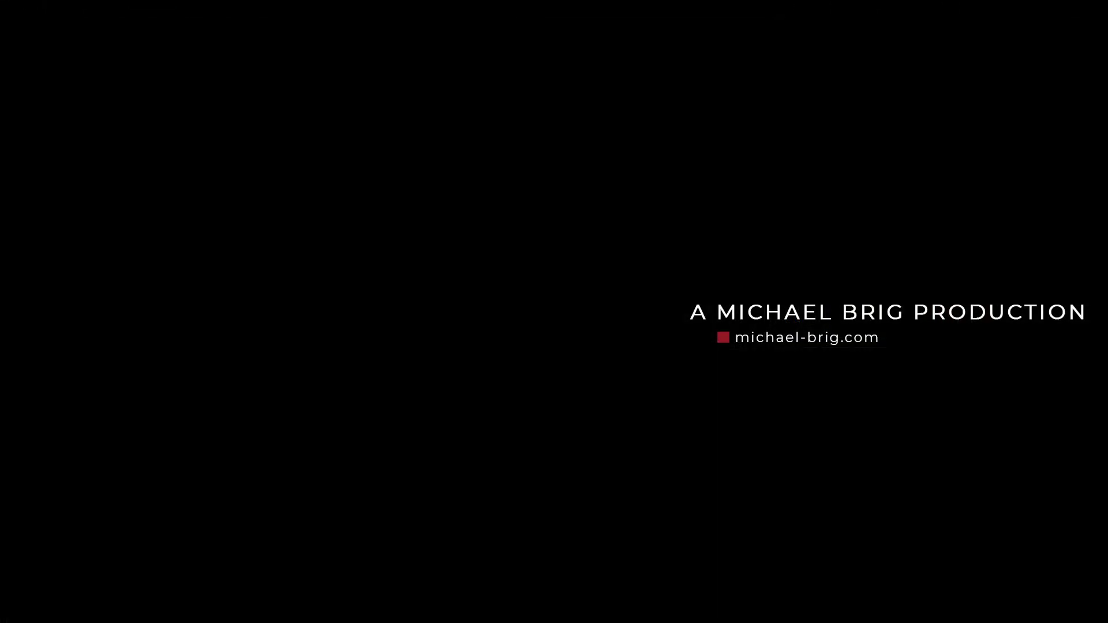